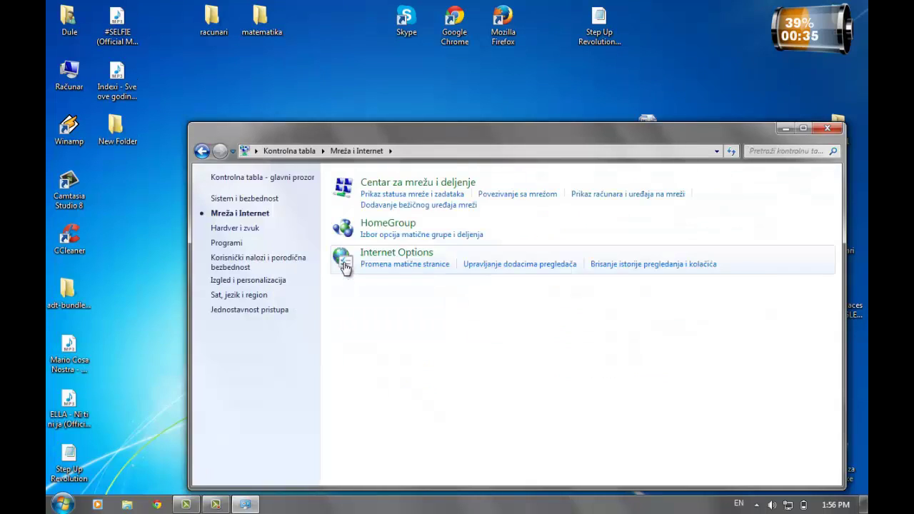
Open Centar za mrežu i deljenje and the Local Area Connection status
{"action": "left_click", "coordinate": [385, 185]}
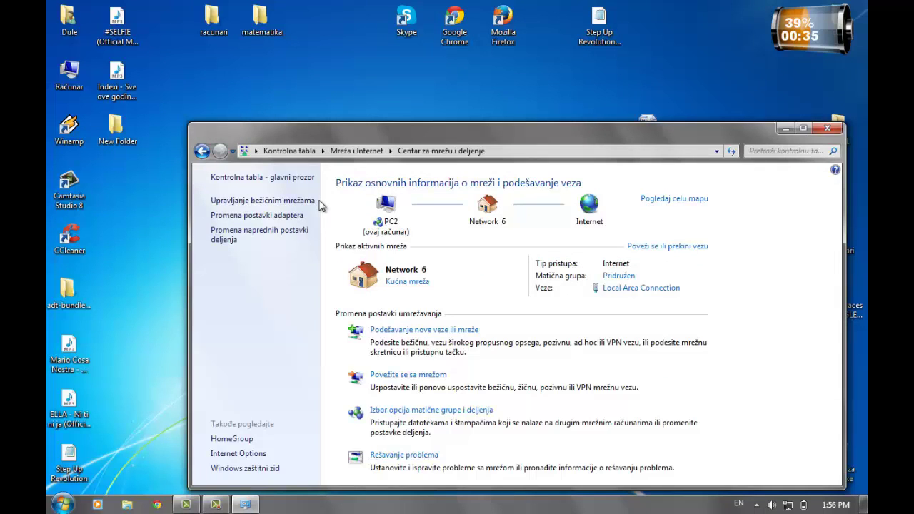
{"action": "left_click", "coordinate": [617, 287]}
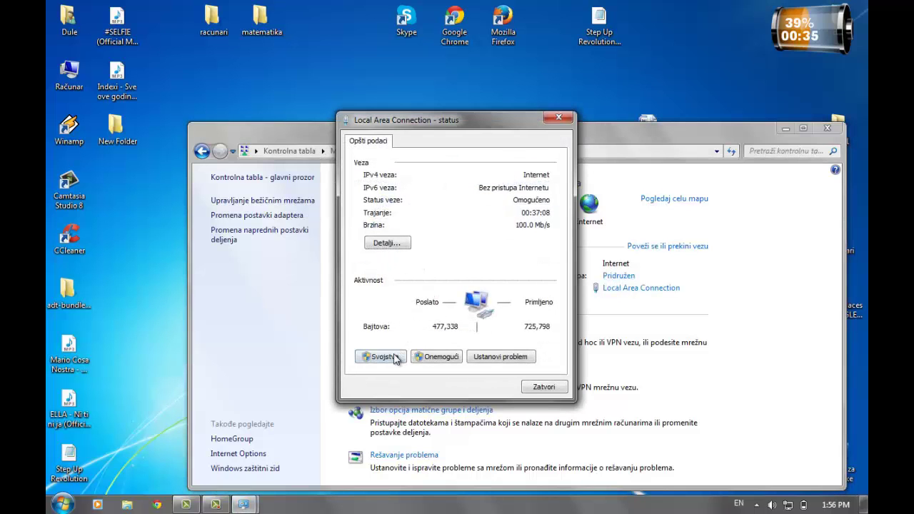
Allow other network users to share this Local Area Connection's Internet connection
{"action": "left_click", "coordinate": [393, 357]}
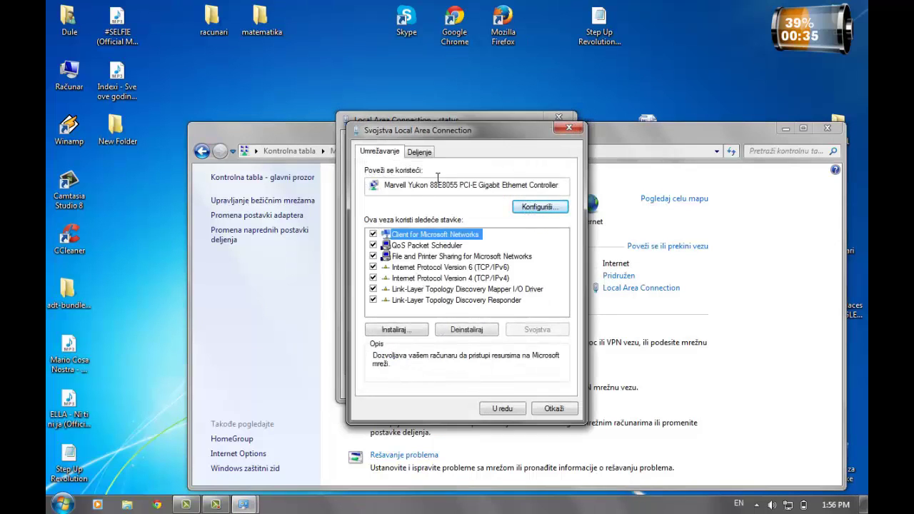
{"action": "left_click", "coordinate": [427, 152]}
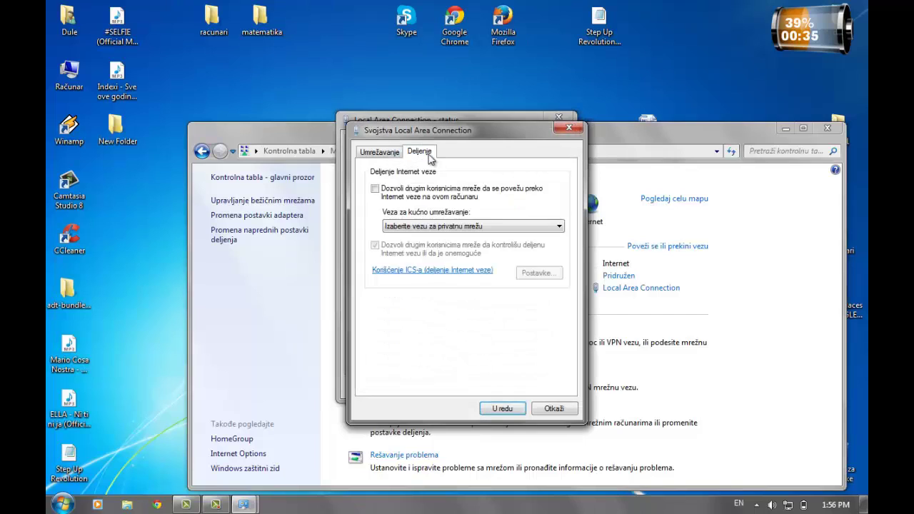
{"action": "left_click", "coordinate": [381, 192]}
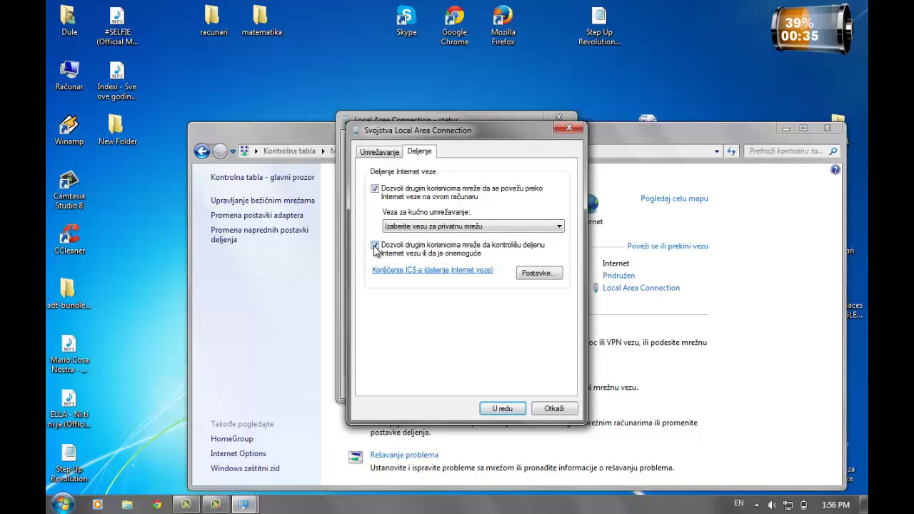
Enable the HTTPS, FTP server and SMTP services for network users
{"action": "left_click", "coordinate": [554, 277]}
{"action": "left_click", "coordinate": [392, 253]}
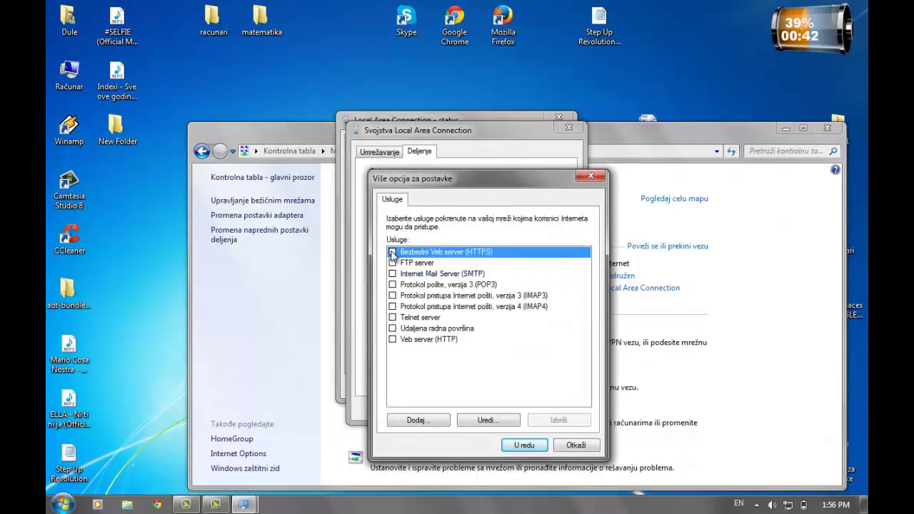
{"action": "left_click", "coordinate": [509, 394]}
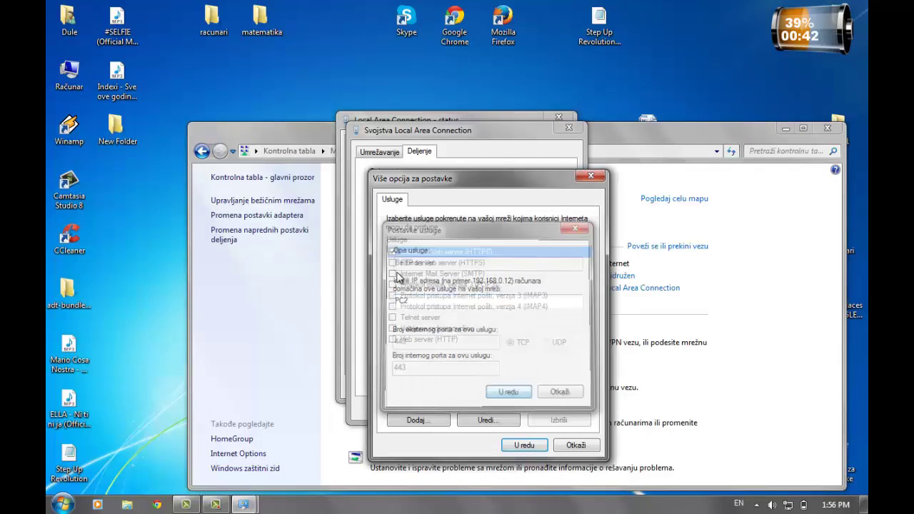
{"action": "left_click", "coordinate": [392, 264]}
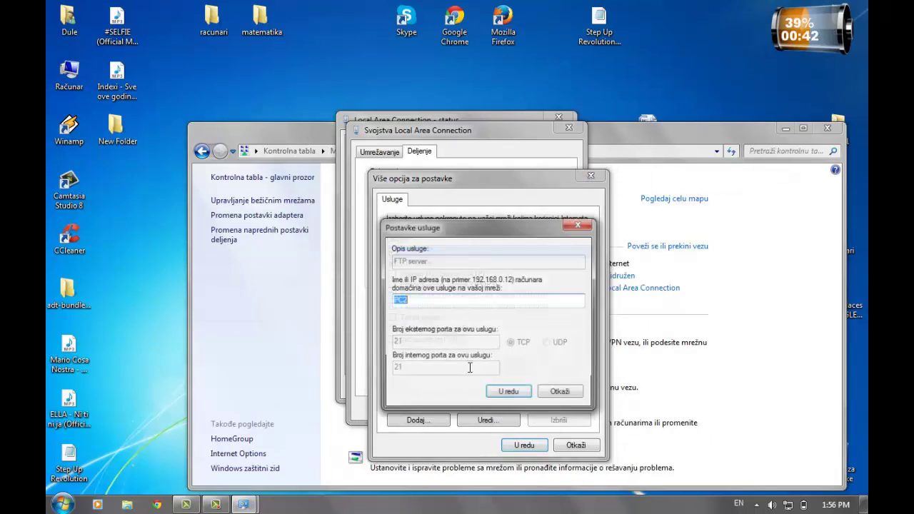
{"action": "left_click", "coordinate": [507, 394]}
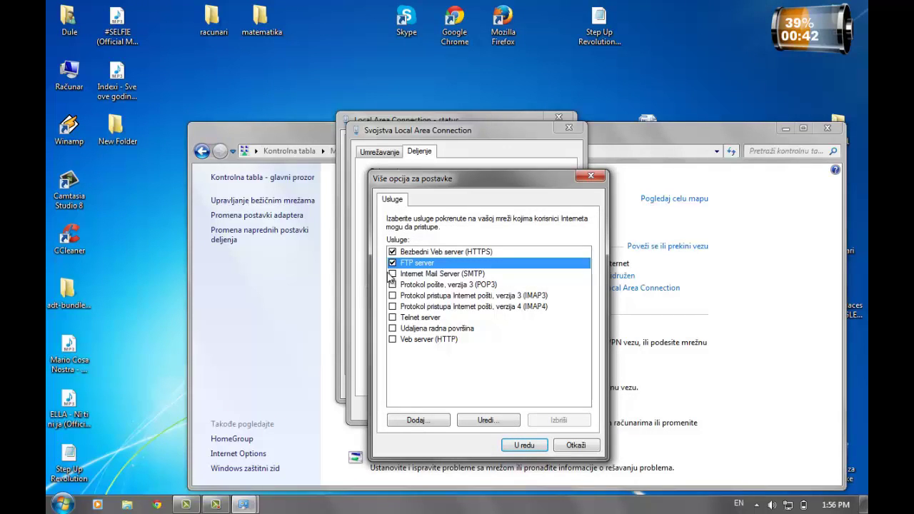
{"action": "left_click", "coordinate": [392, 273]}
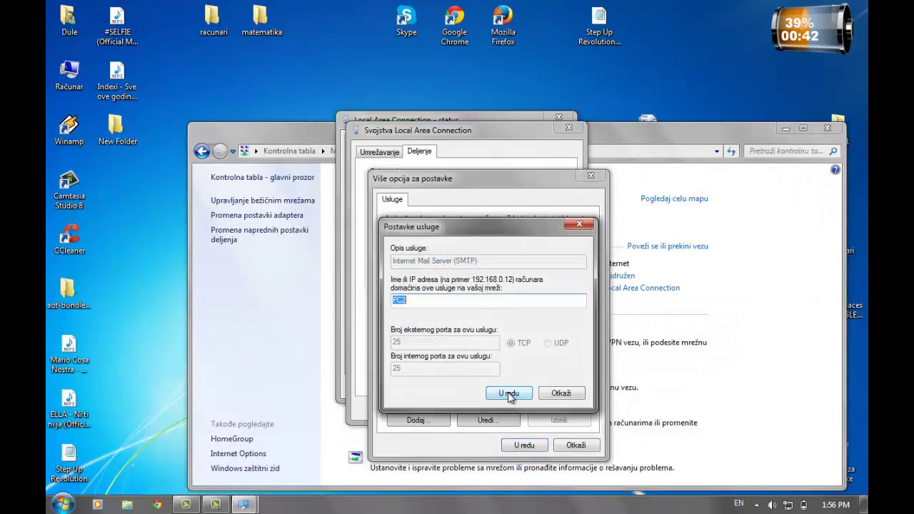
{"action": "left_click", "coordinate": [508, 394]}
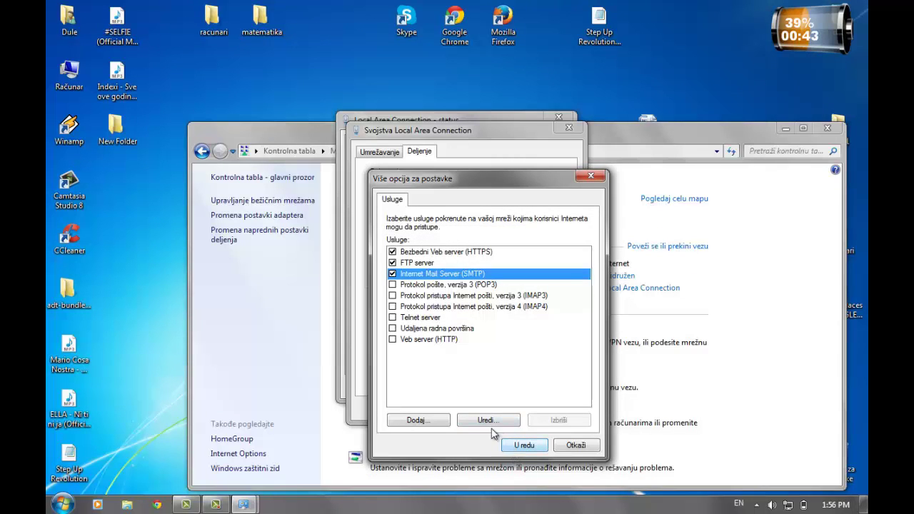
{"action": "left_click", "coordinate": [525, 445]}
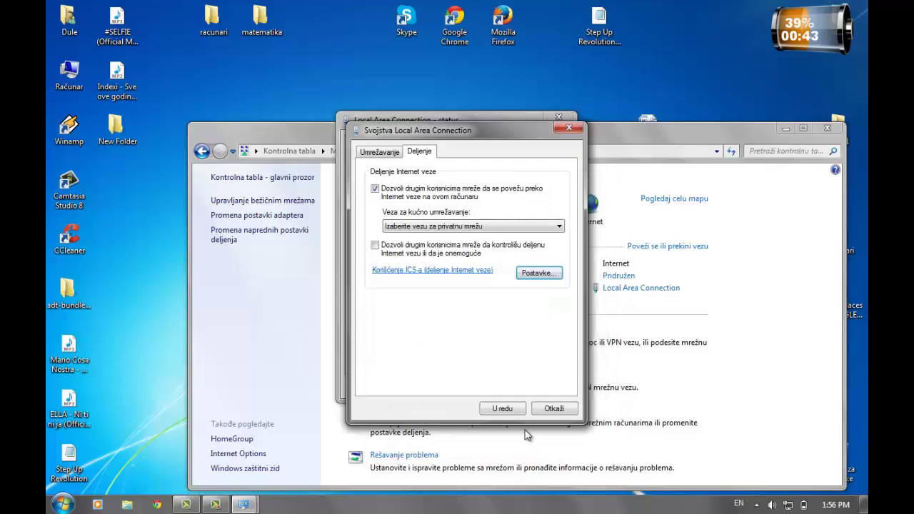
Try applying the sharing settings, dismissing the private network warning twice
{"action": "left_click", "coordinate": [520, 410]}
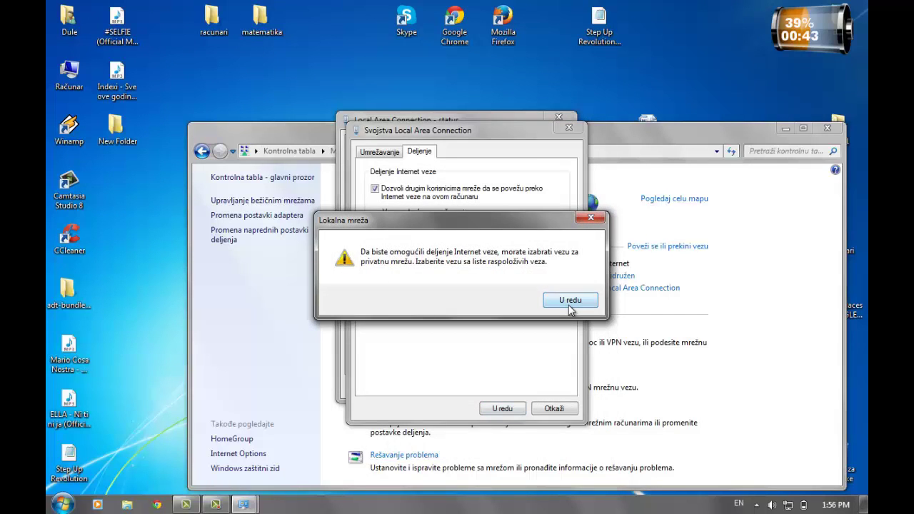
{"action": "left_click", "coordinate": [571, 300]}
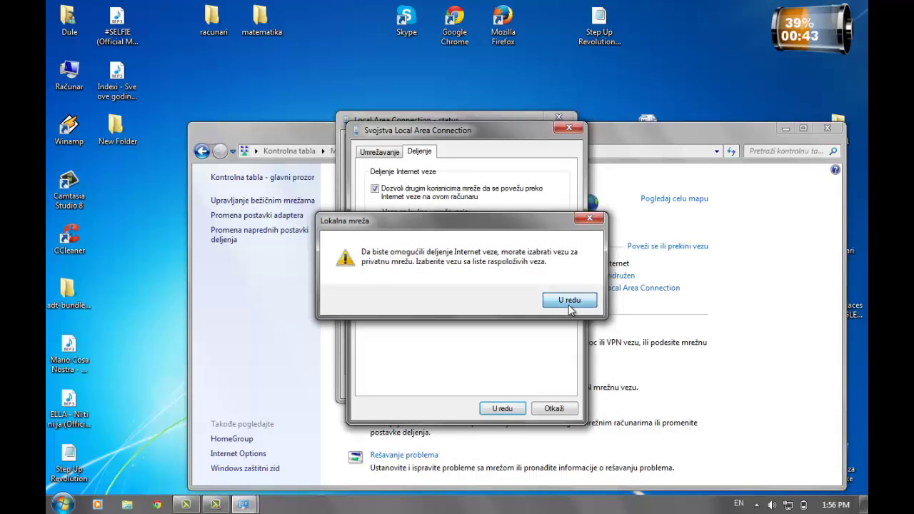
{"action": "left_click", "coordinate": [513, 410]}
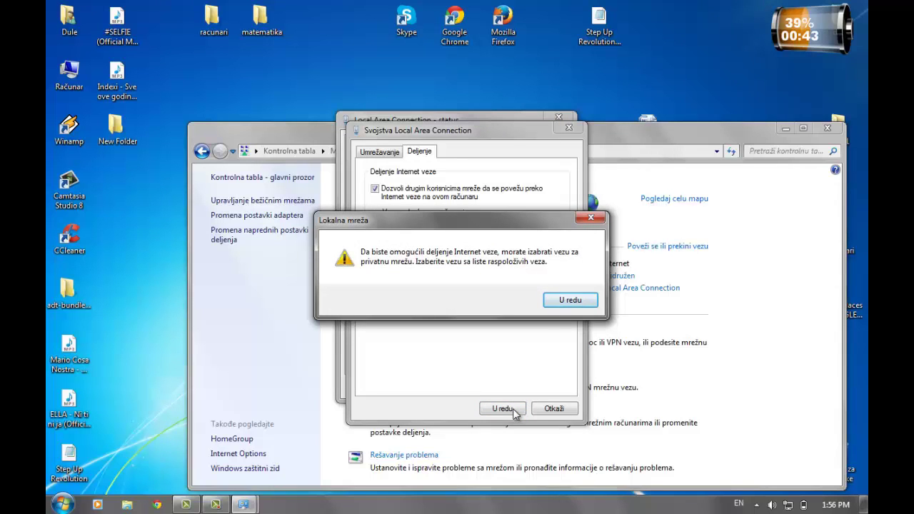
{"action": "left_click", "coordinate": [562, 305]}
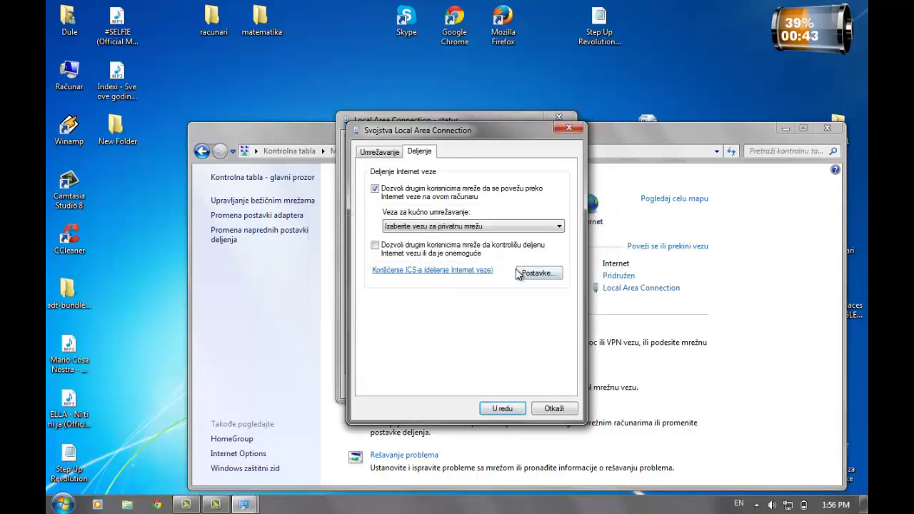
Choose Local Area Connection 3 as the home networking connection and apply
{"action": "left_click", "coordinate": [512, 227]}
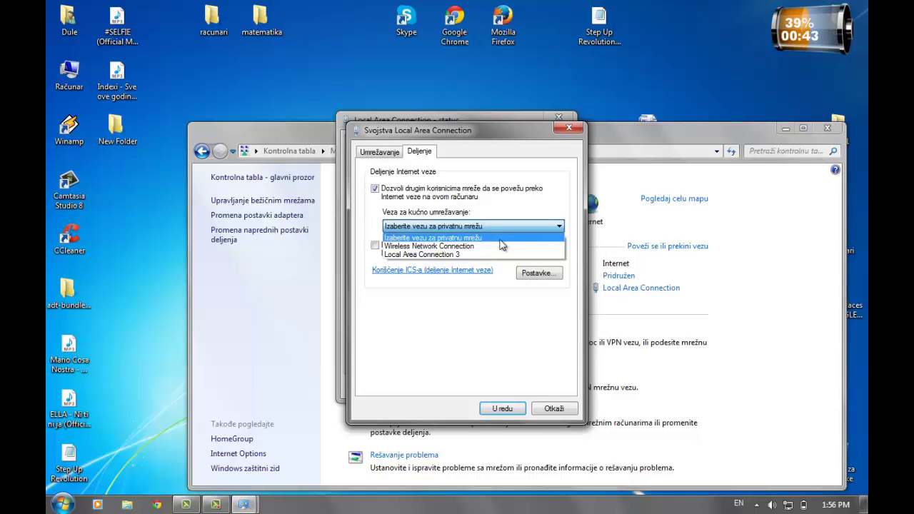
{"action": "left_click", "coordinate": [496, 248]}
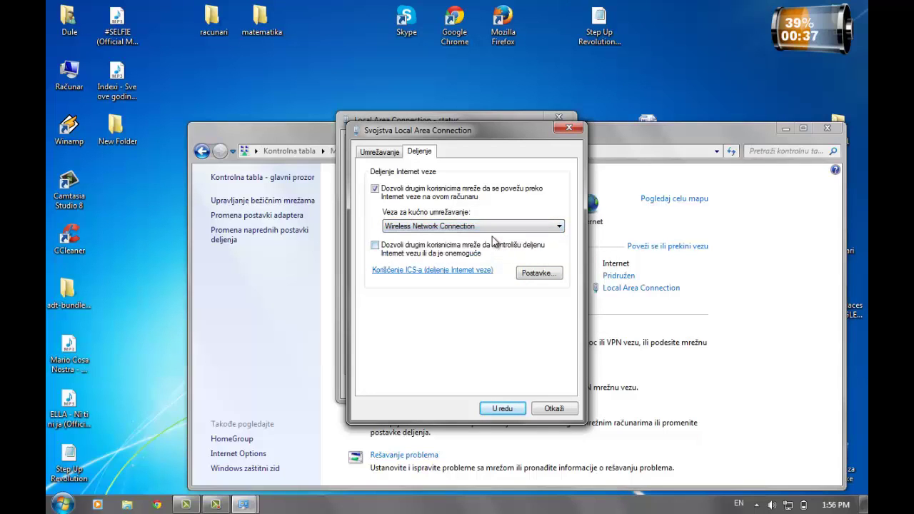
{"action": "left_click", "coordinate": [498, 227]}
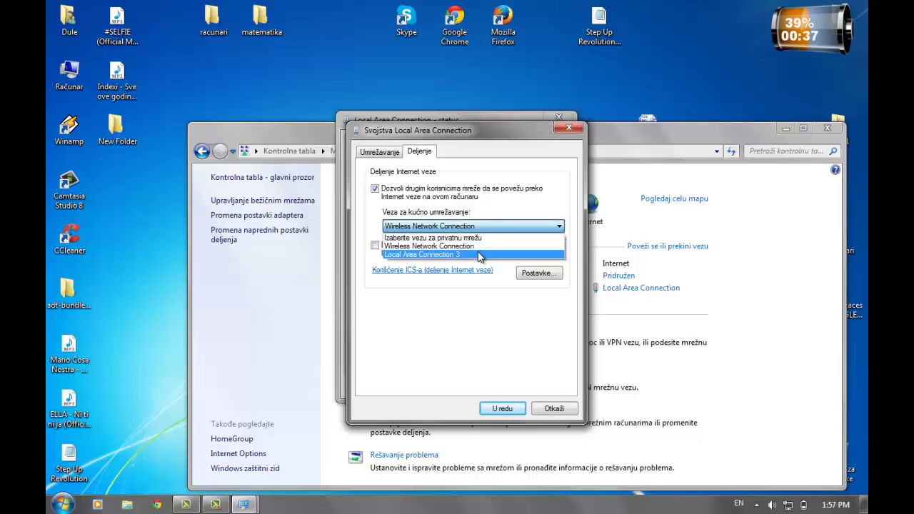
{"action": "left_click", "coordinate": [479, 255]}
{"action": "left_click", "coordinate": [489, 407]}
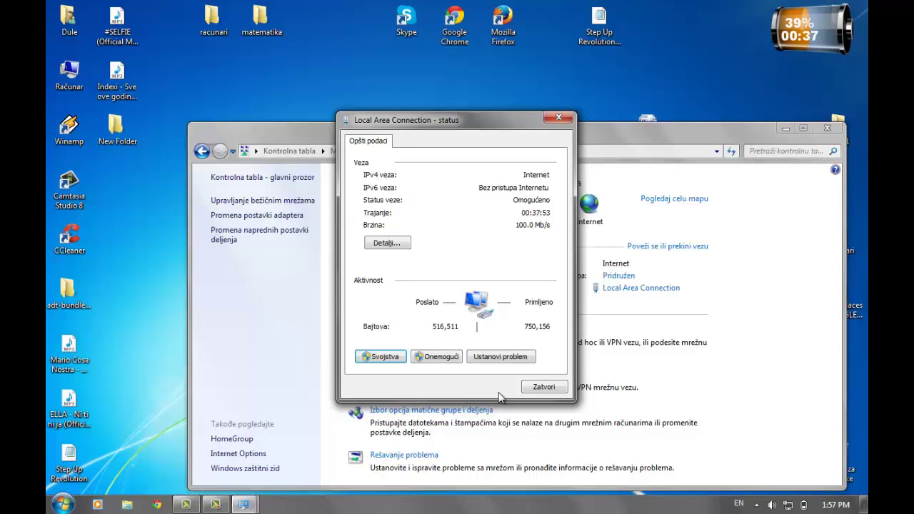
Close the connection status and start the wireless ad hoc network setup wizard
{"action": "left_click", "coordinate": [547, 389]}
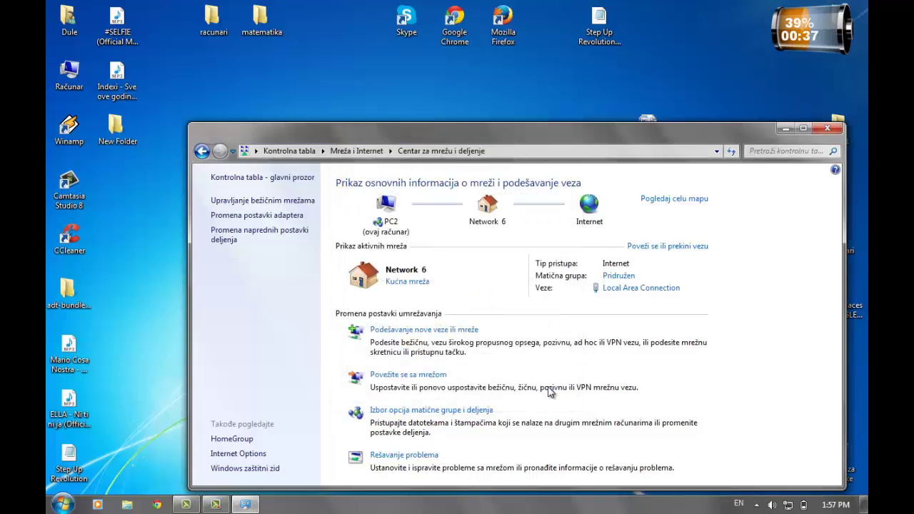
{"action": "left_click", "coordinate": [441, 330]}
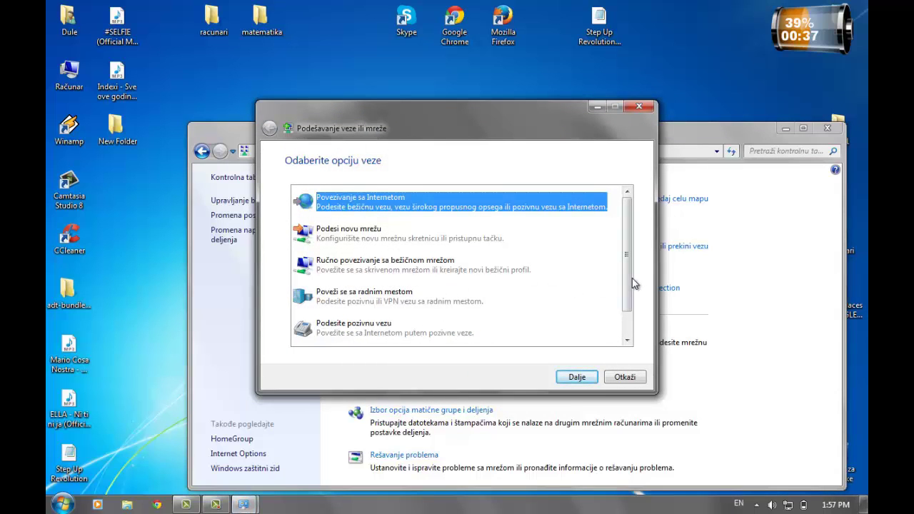
{"action": "left_click_drag", "start_coordinate": [630, 285], "coordinate": [630, 322]}
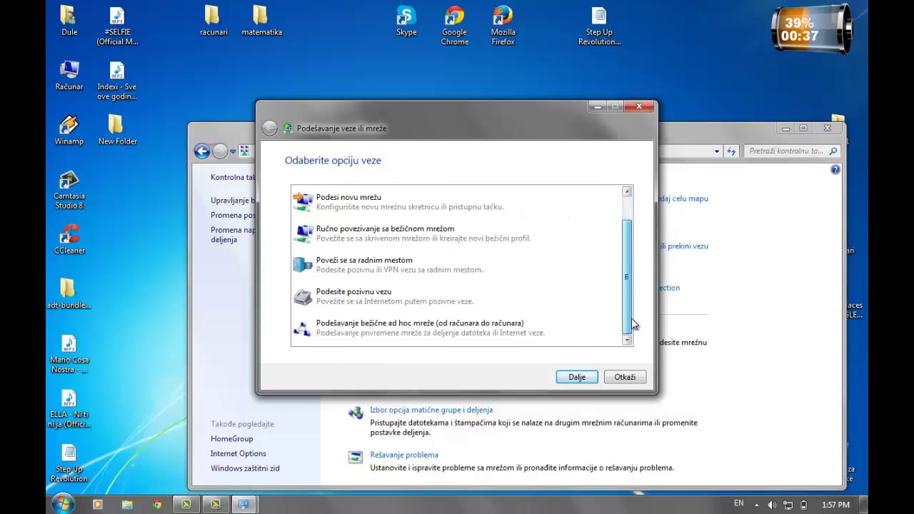
{"action": "left_click", "coordinate": [547, 333]}
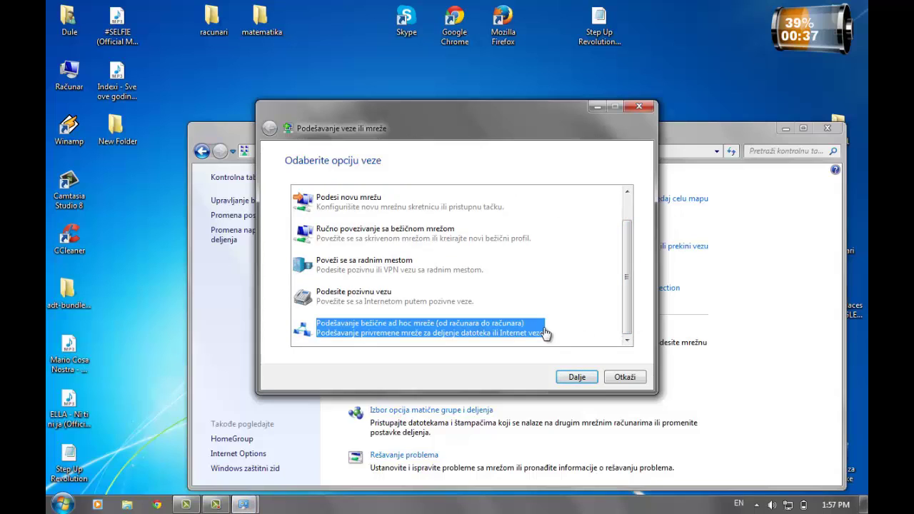
{"action": "left_click", "coordinate": [573, 381]}
{"action": "left_click", "coordinate": [576, 377]}
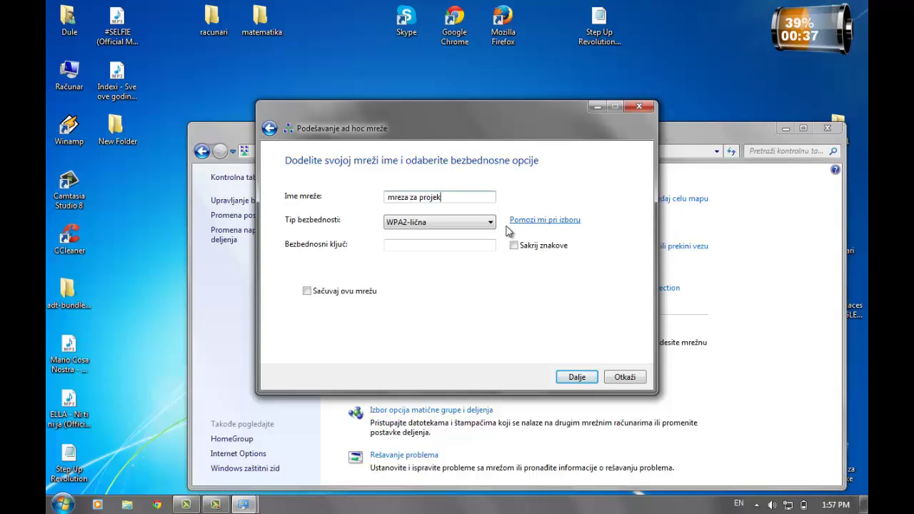
Name the network 'mreza za projekat', use WPA2-Personal with a key, and save it
{"action": "left_click", "coordinate": [438, 224]}
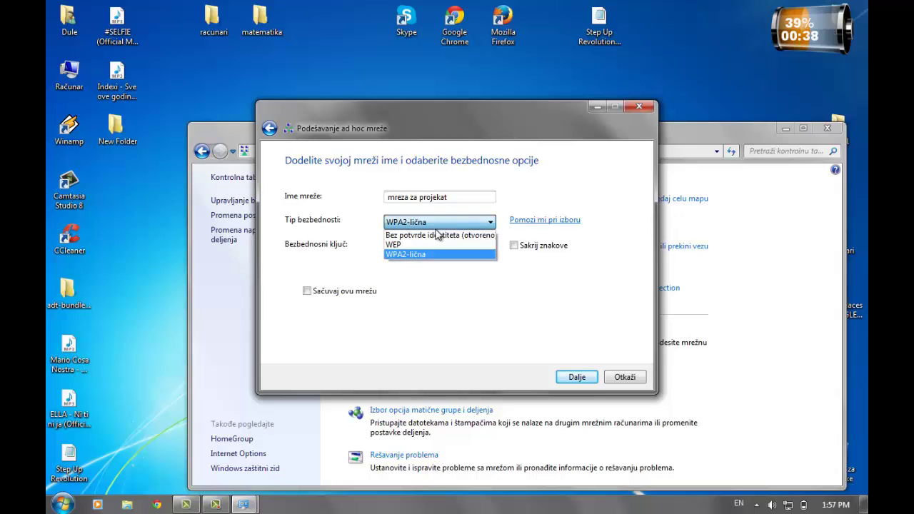
{"action": "left_click", "coordinate": [431, 255]}
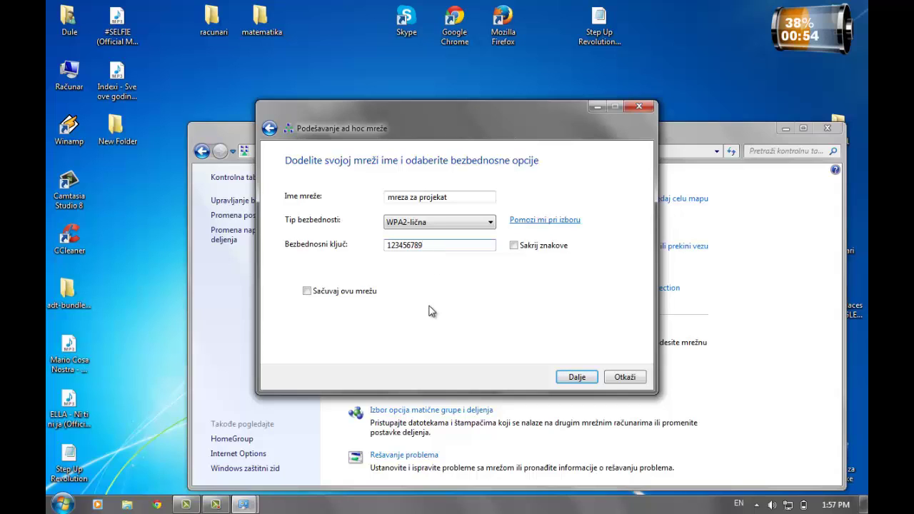
{"action": "left_click", "coordinate": [308, 292]}
{"action": "left_click", "coordinate": [580, 376]}
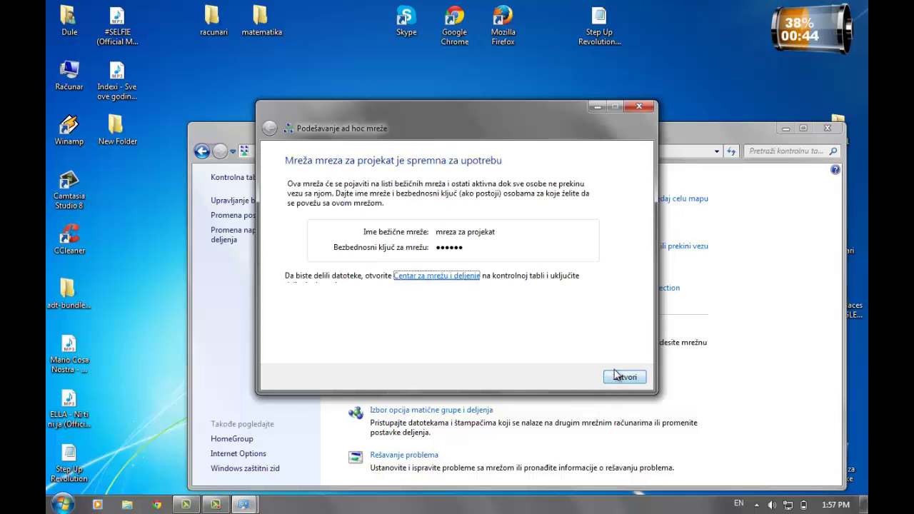
Close the ad hoc wizard and Network and Sharing Center, checking the tray network list
{"action": "left_click", "coordinate": [620, 378]}
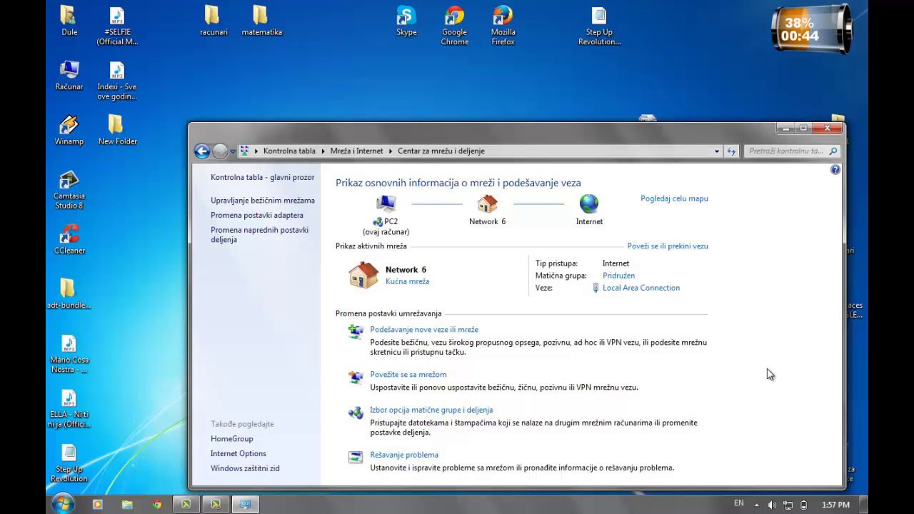
{"action": "left_click", "coordinate": [826, 129]}
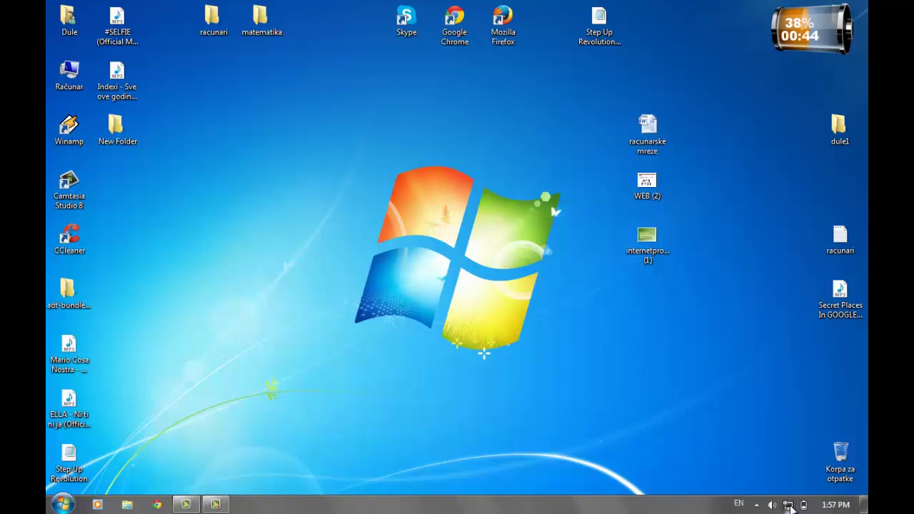
{"action": "left_click", "coordinate": [789, 506]}
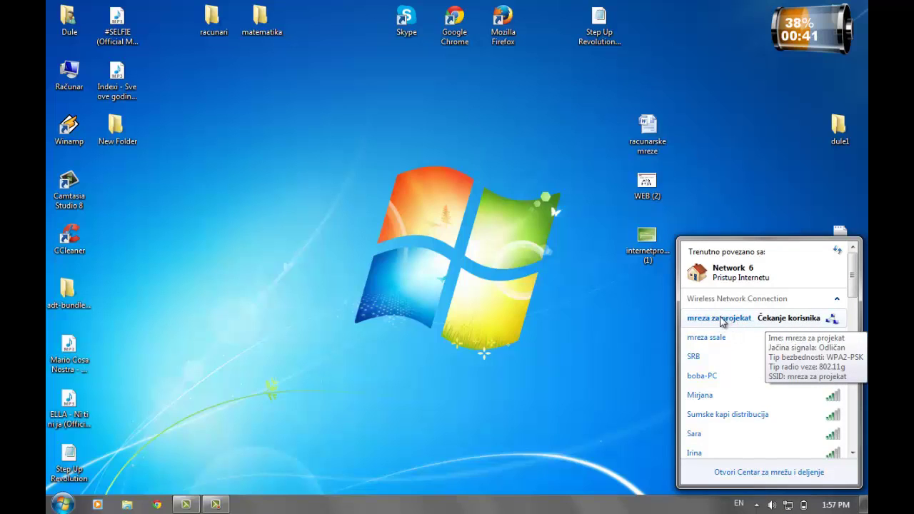
{"action": "left_click", "coordinate": [640, 315]}
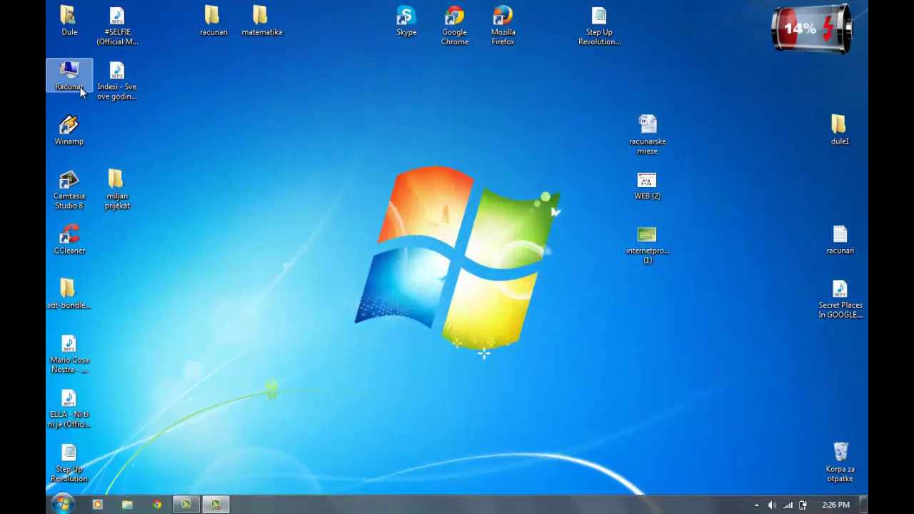
Browse Računar > Mreža > PRVI > Users > the user's folder > Radna površina
{"action": "double_click", "coordinate": [78, 86]}
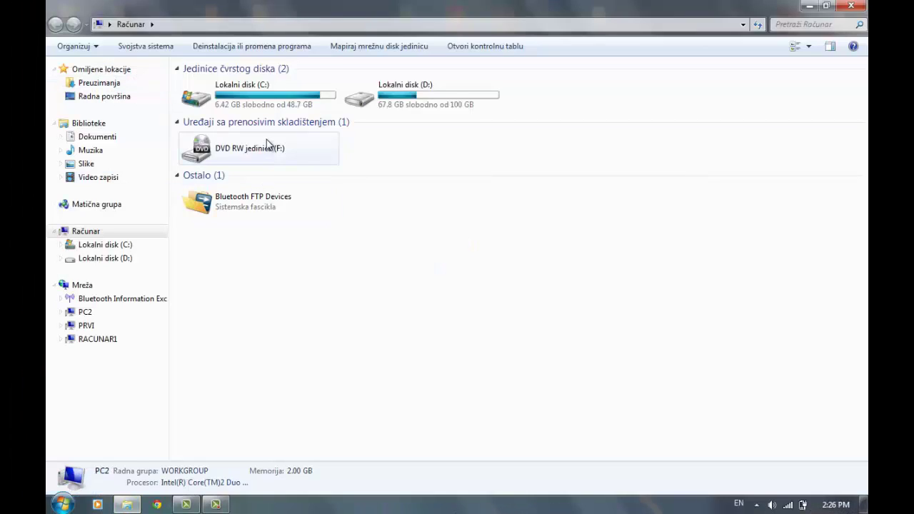
{"action": "left_click", "coordinate": [87, 287]}
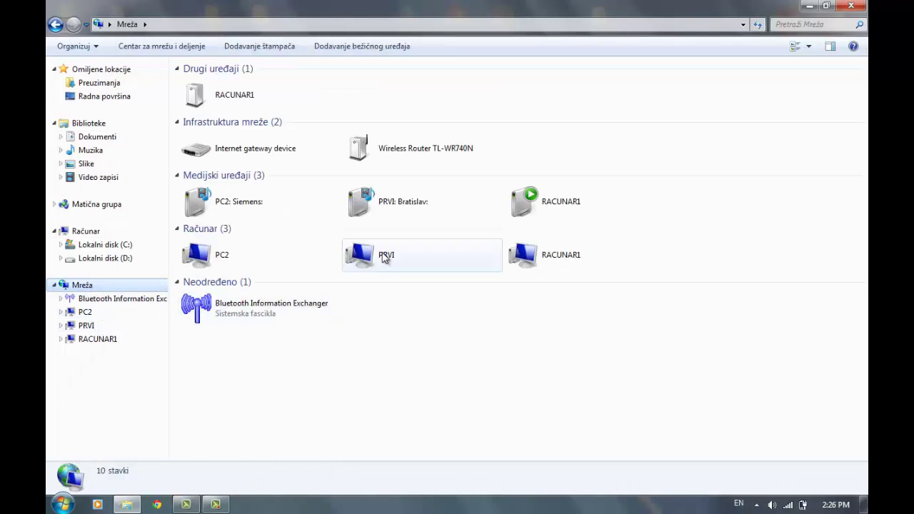
{"action": "double_click", "coordinate": [384, 252]}
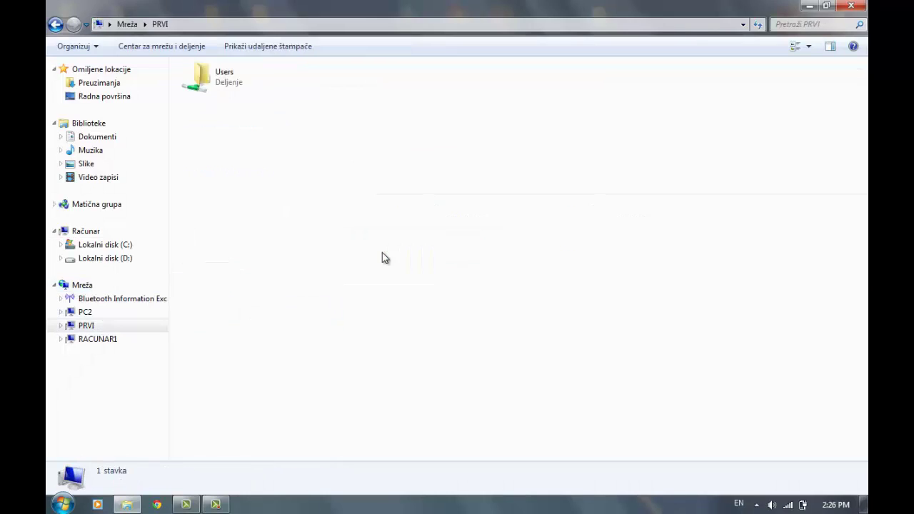
{"action": "double_click", "coordinate": [212, 74]}
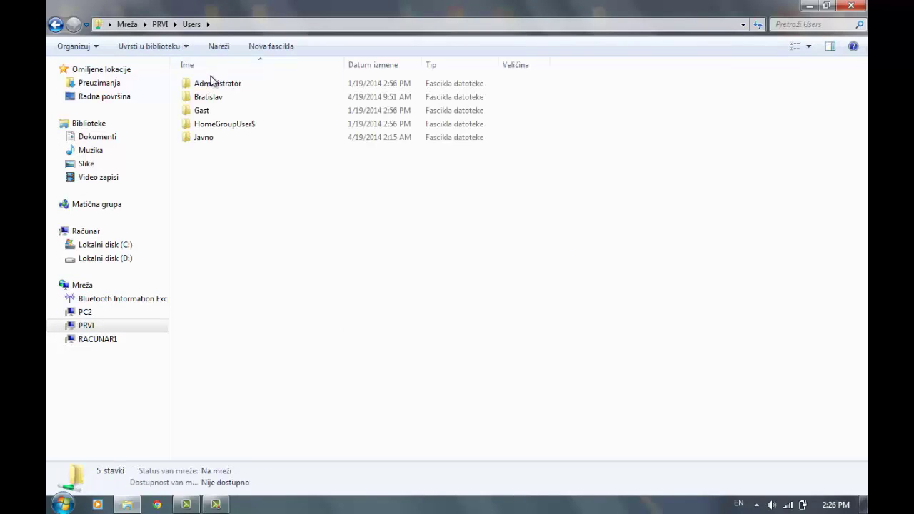
{"action": "double_click", "coordinate": [210, 96]}
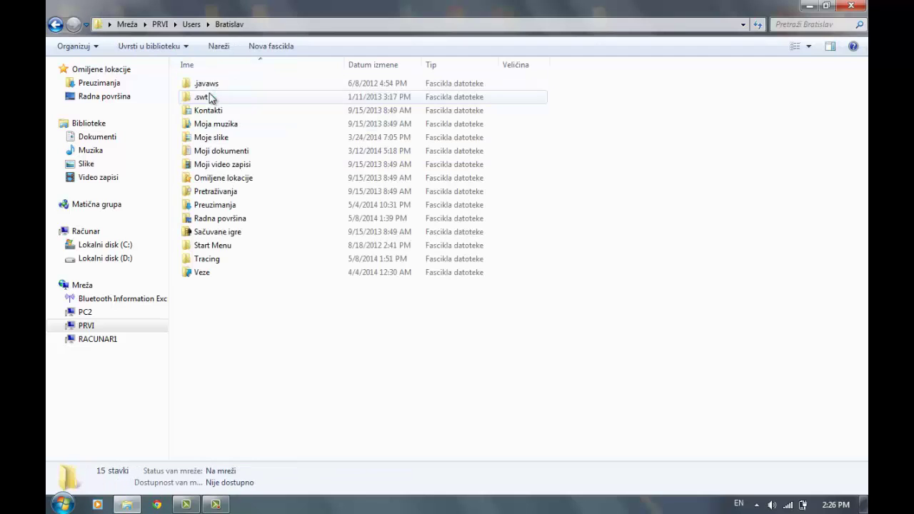
{"action": "double_click", "coordinate": [230, 218]}
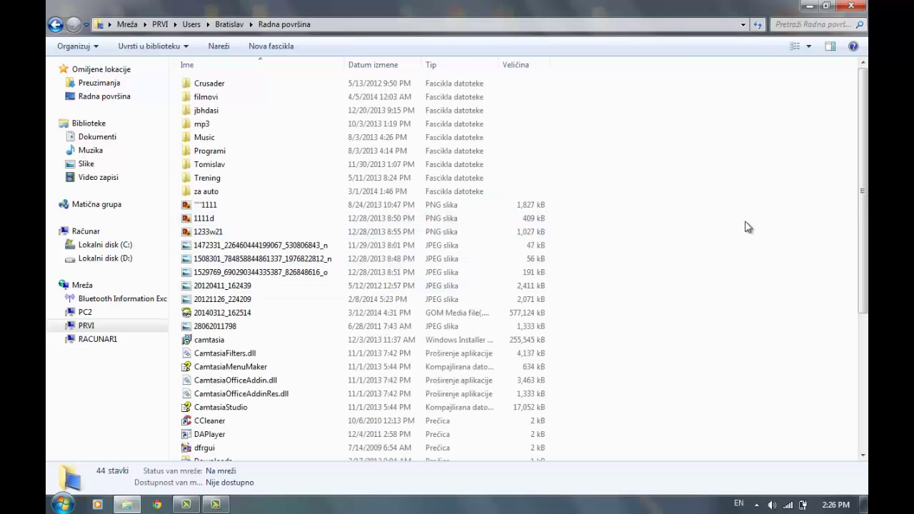
{"action": "scroll", "coordinate": [864, 268], "scroll_direction": "down", "scroll_amount": 5}
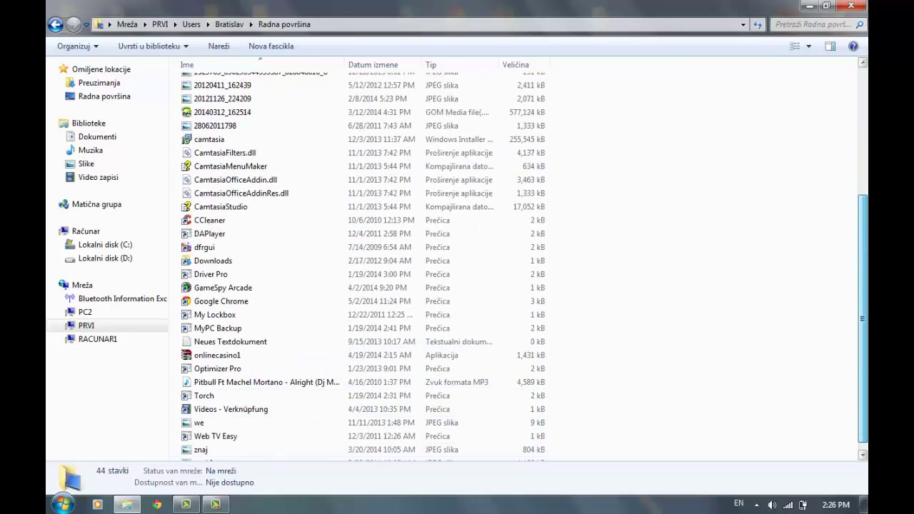
Add a new folder named 'projekat' on PRVI's shared desktop and close Explorer
{"action": "right_click", "coordinate": [716, 363]}
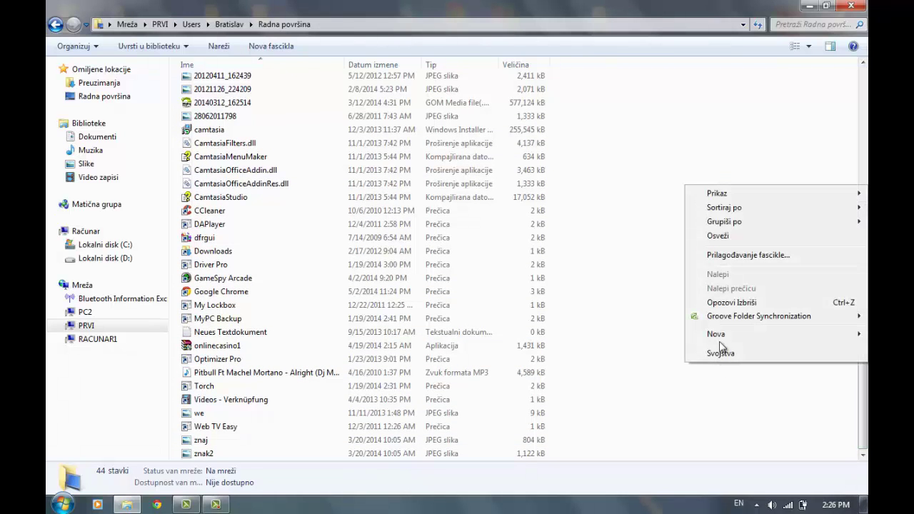
{"action": "mouse_move", "coordinate": [724, 336]}
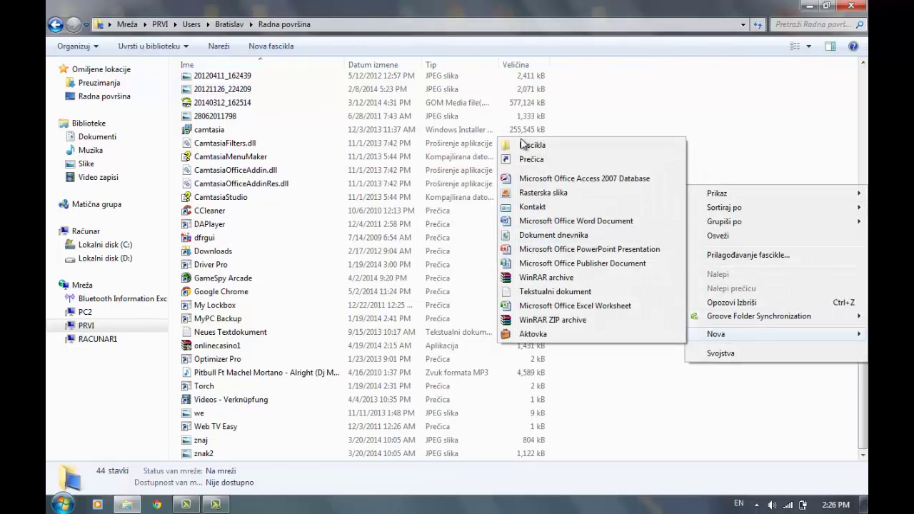
{"action": "left_click", "coordinate": [532, 145]}
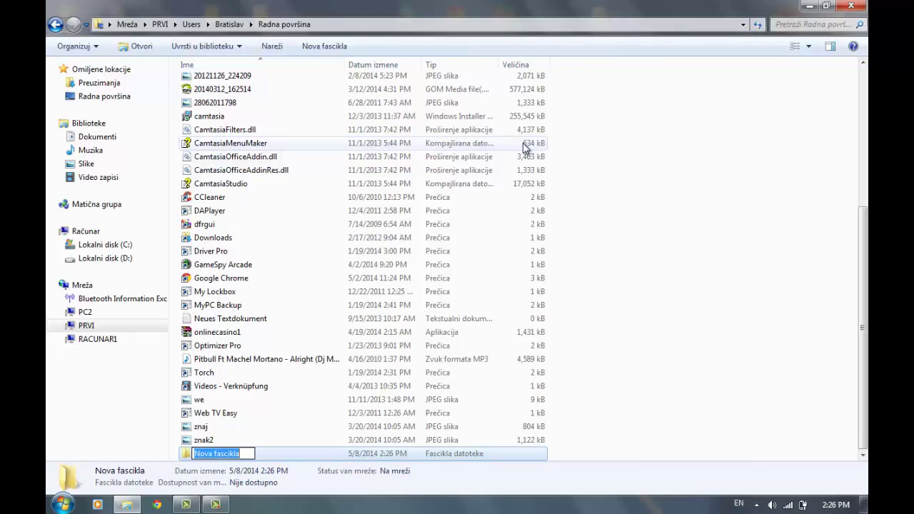
{"action": "type", "text": "projekat"}
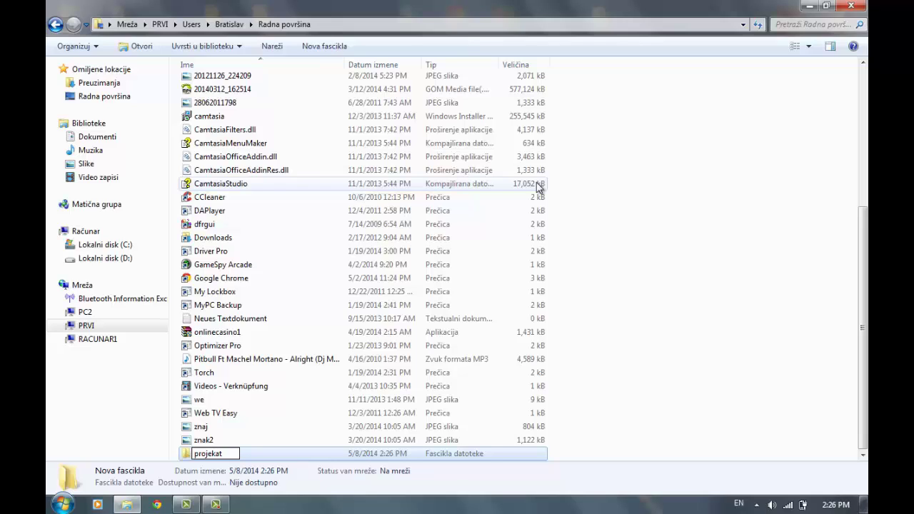
{"action": "key", "text": "Return"}
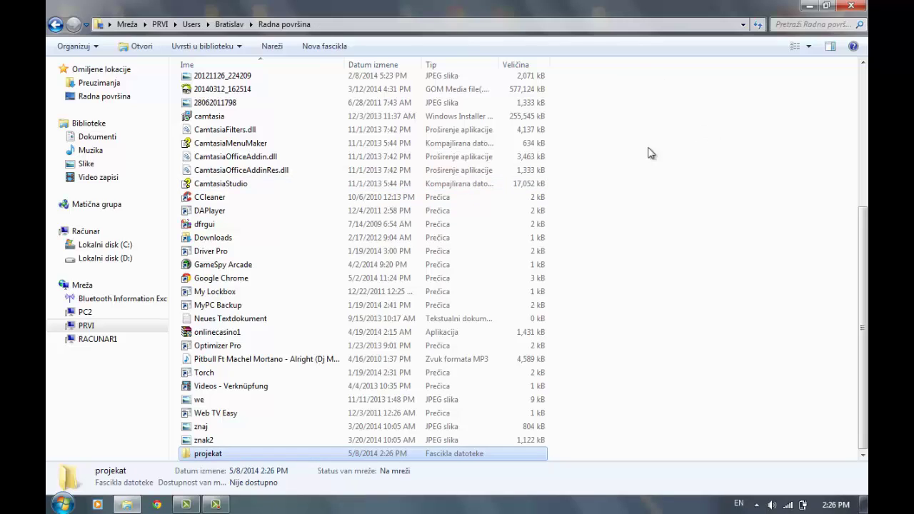
{"action": "left_click", "coordinate": [638, 368]}
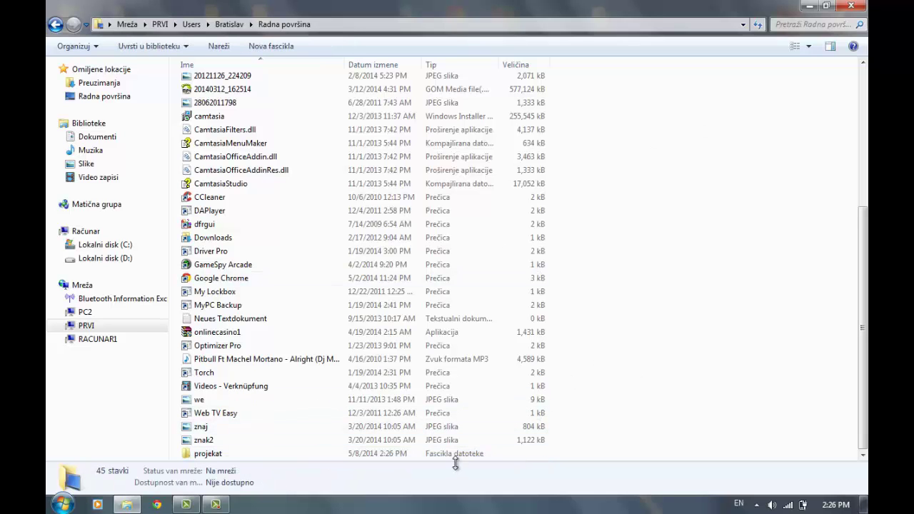
{"action": "left_click", "coordinate": [851, 6]}
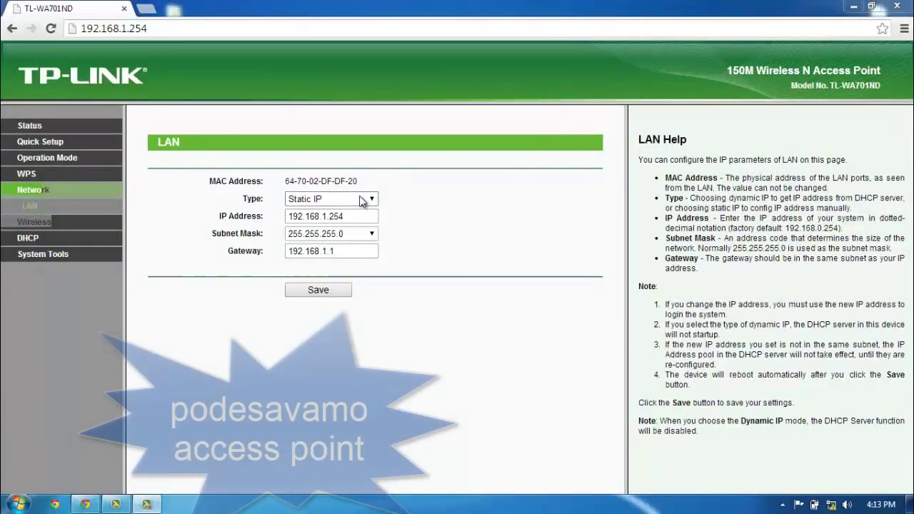
{"action": "left_click", "coordinate": [364, 202]}
{"action": "left_click", "coordinate": [363, 211]}
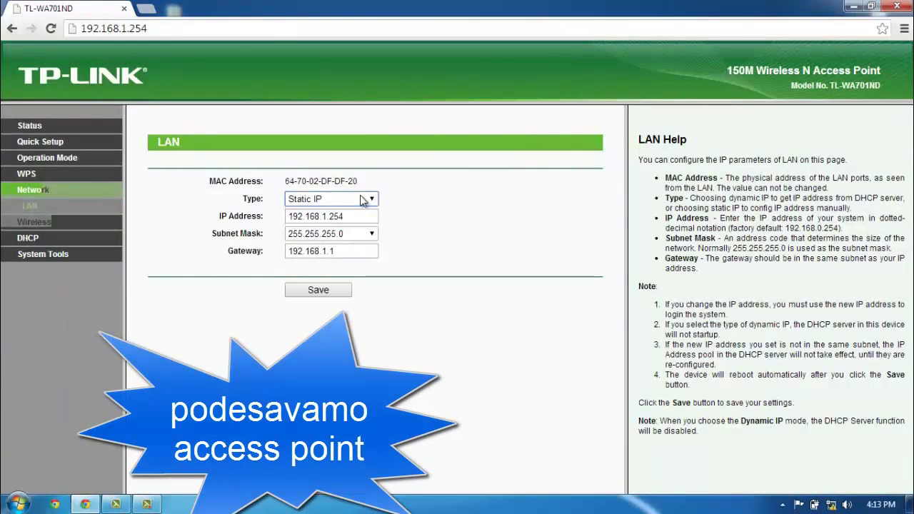
{"action": "left_click", "coordinate": [361, 215]}
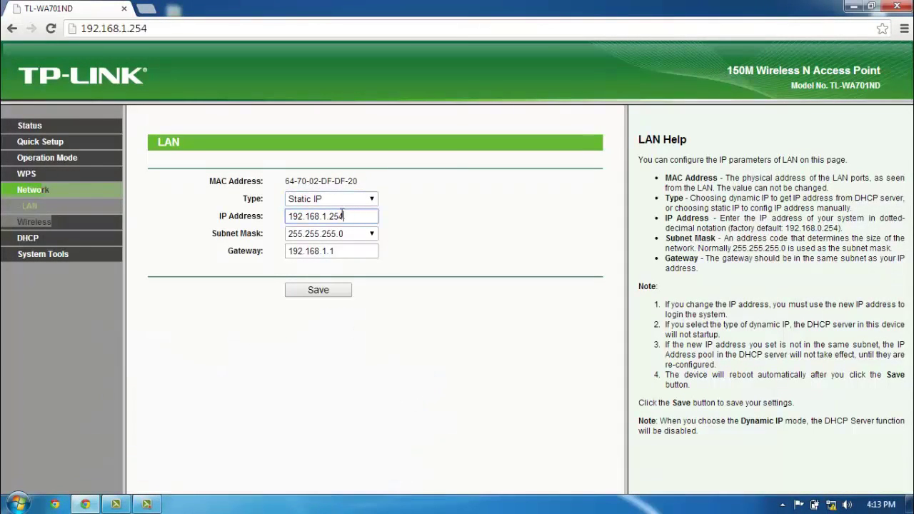
{"action": "left_click_drag", "start_coordinate": [342, 216], "coordinate": [307, 218]}
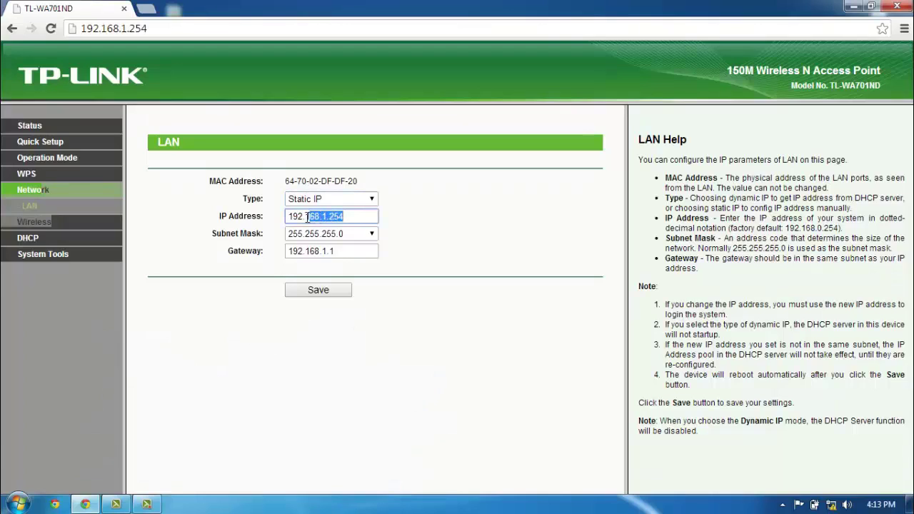
{"action": "left_click", "coordinate": [354, 235]}
{"action": "left_click", "coordinate": [353, 238]}
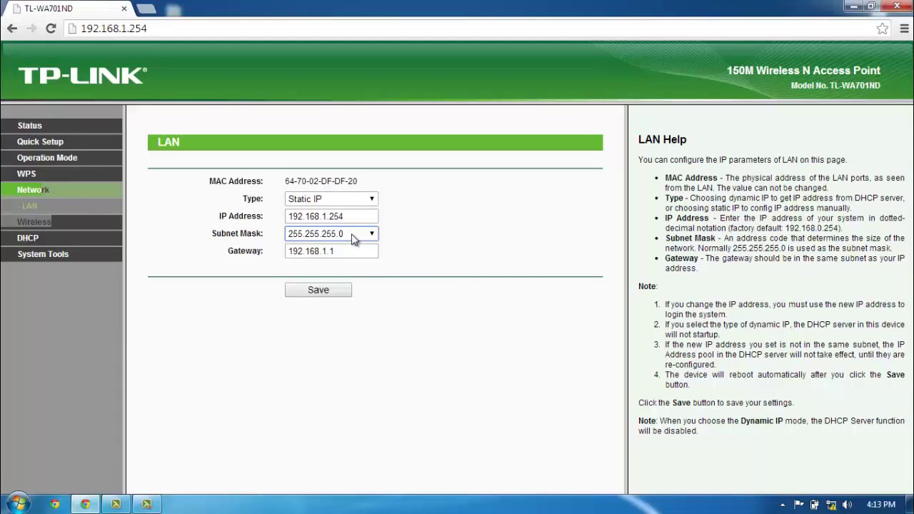
{"action": "left_click_drag", "start_coordinate": [351, 256], "coordinate": [303, 245]}
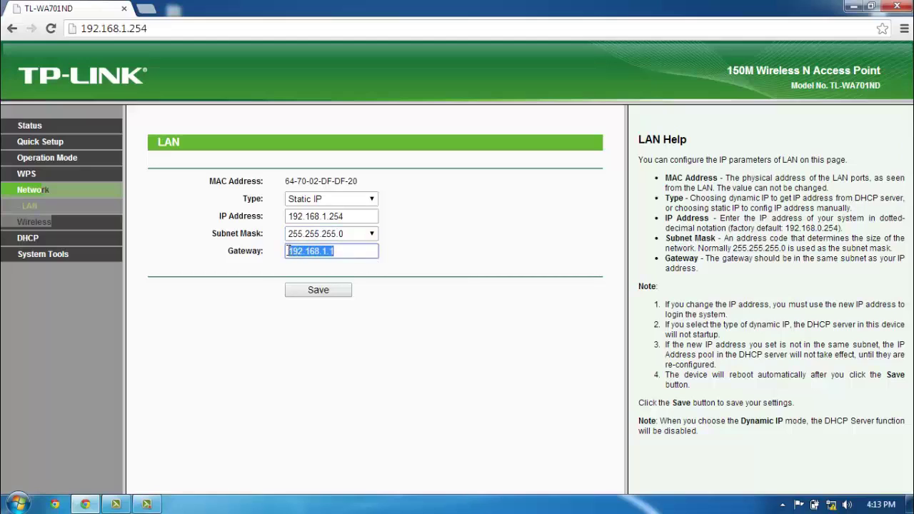
{"action": "left_click", "coordinate": [226, 251]}
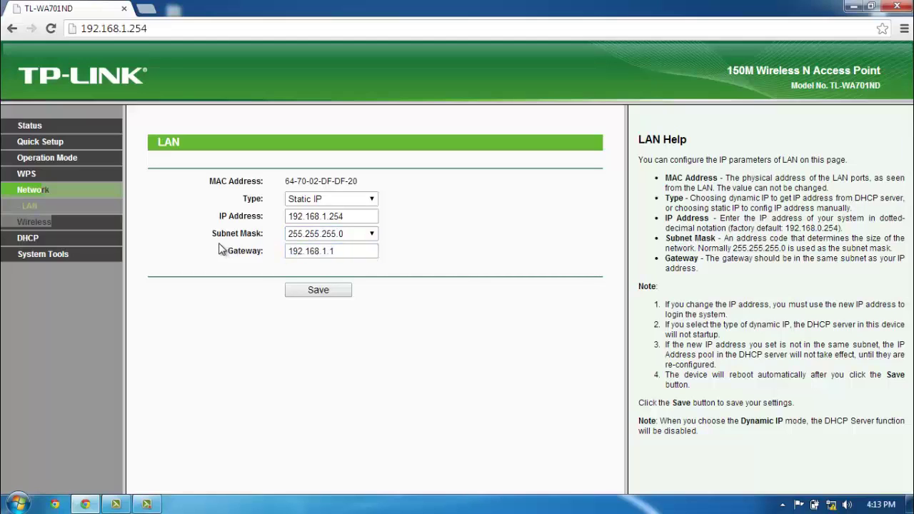
{"action": "left_click", "coordinate": [49, 224]}
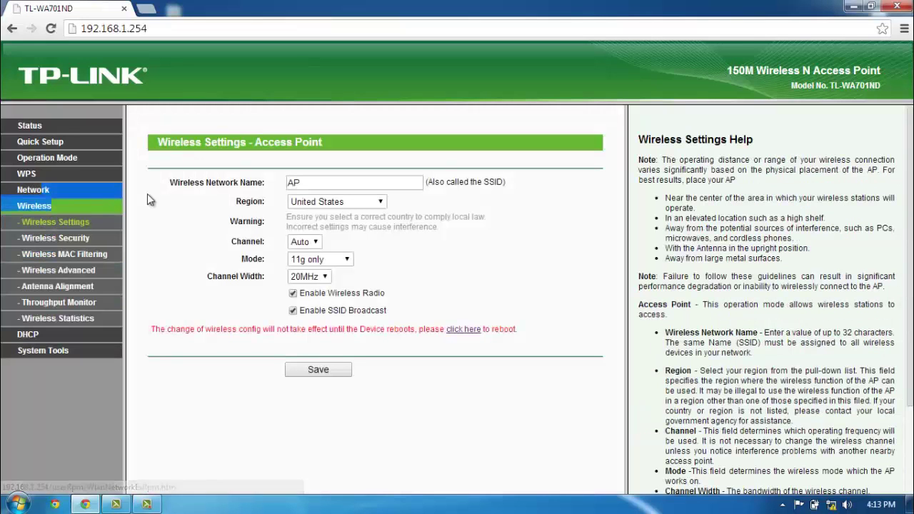
Change the wireless network name from AP to Vezba
{"action": "double_click", "coordinate": [314, 177]}
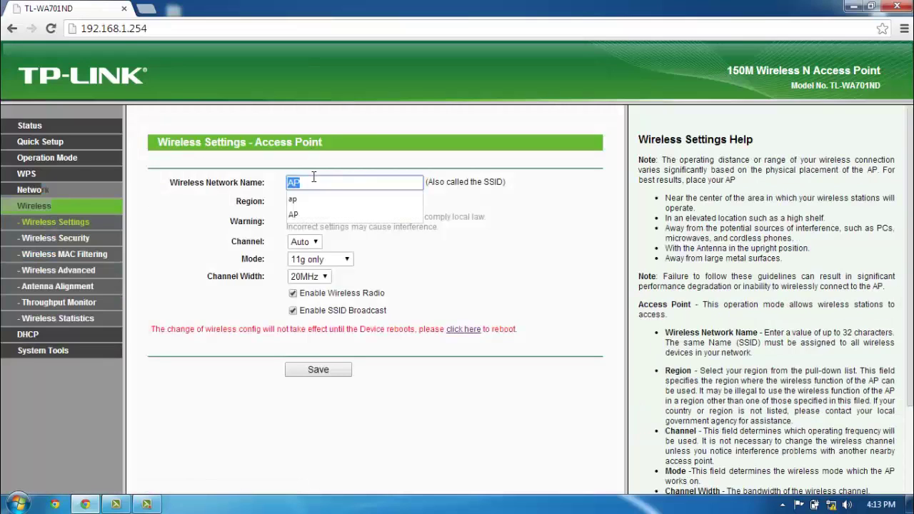
{"action": "type", "text": "V"}
{"action": "left_click", "coordinate": [318, 200]}
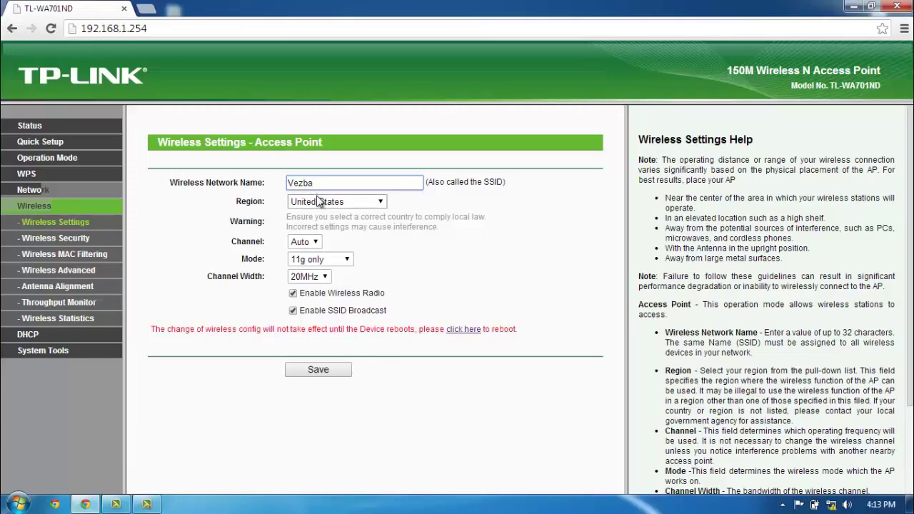
Keep region United States, set channel 6 and mode 11g only, then save
{"action": "left_click", "coordinate": [318, 202]}
{"action": "left_click", "coordinate": [319, 202]}
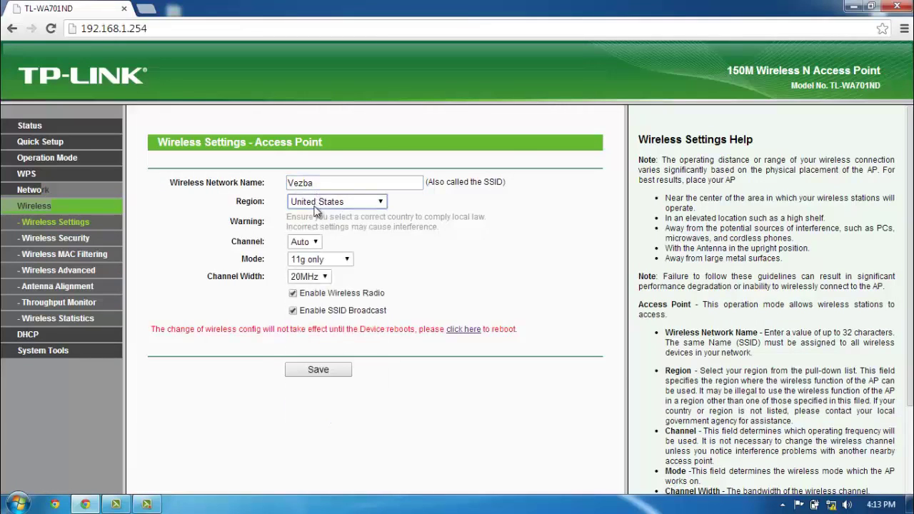
{"action": "left_click", "coordinate": [312, 246]}
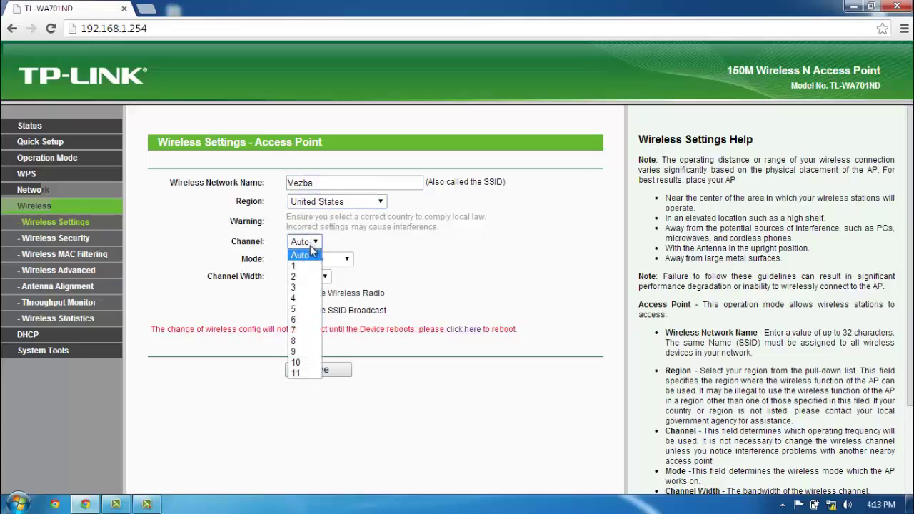
{"action": "left_click", "coordinate": [297, 319]}
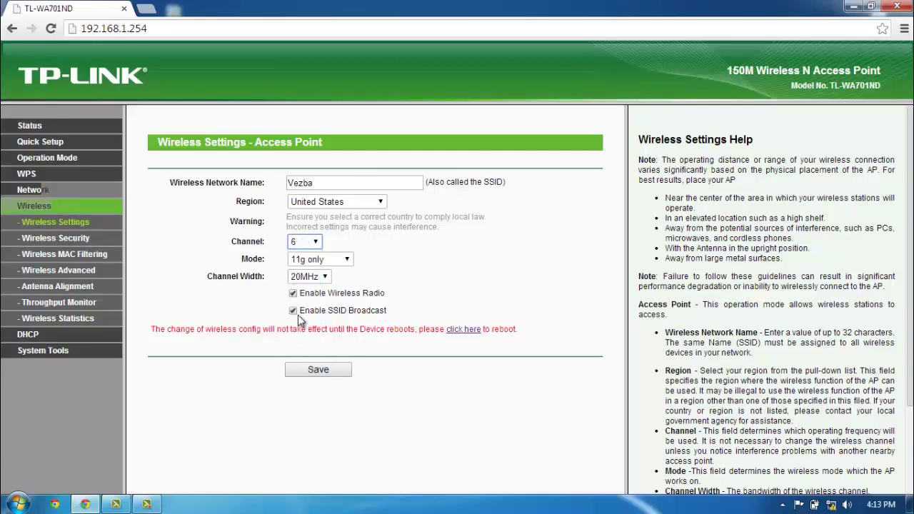
{"action": "left_click", "coordinate": [320, 260]}
{"action": "left_click", "coordinate": [320, 285]}
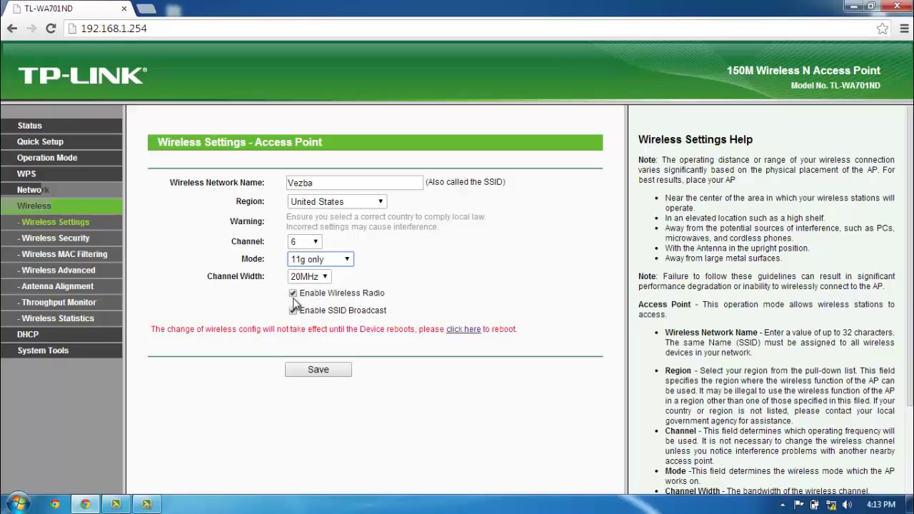
{"action": "left_click", "coordinate": [293, 296]}
{"action": "left_click", "coordinate": [293, 308]}
{"action": "left_click", "coordinate": [318, 373]}
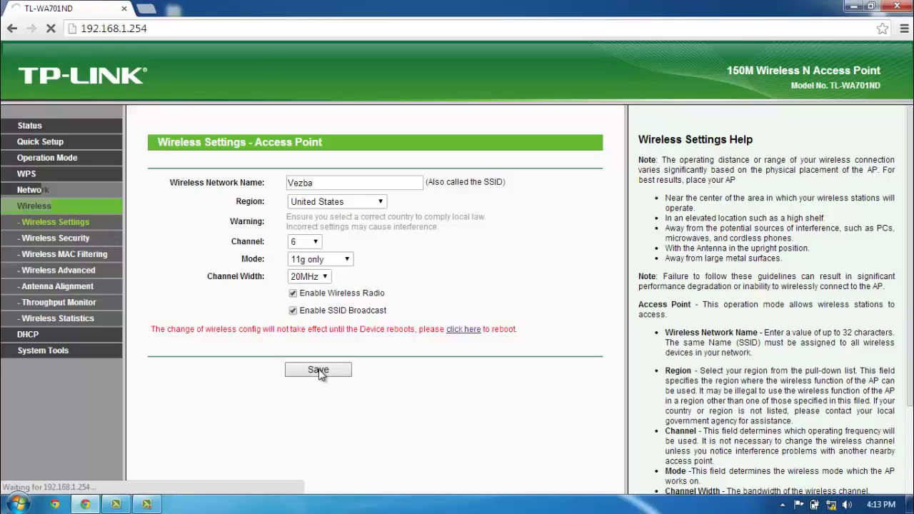
Select WPA/WPA2-Personal under Wireless Security, enter the password, and save
{"action": "left_click", "coordinate": [83, 240]}
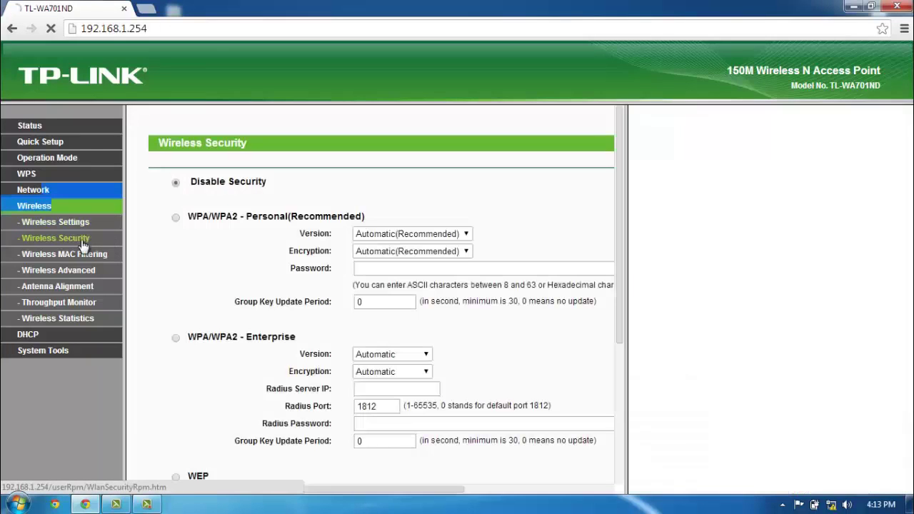
{"action": "left_click", "coordinate": [176, 217]}
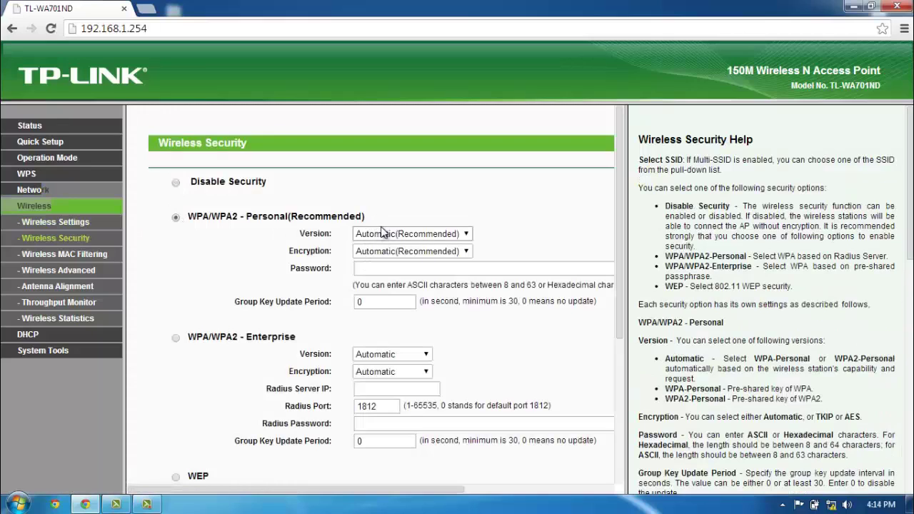
{"action": "left_click", "coordinate": [391, 267]}
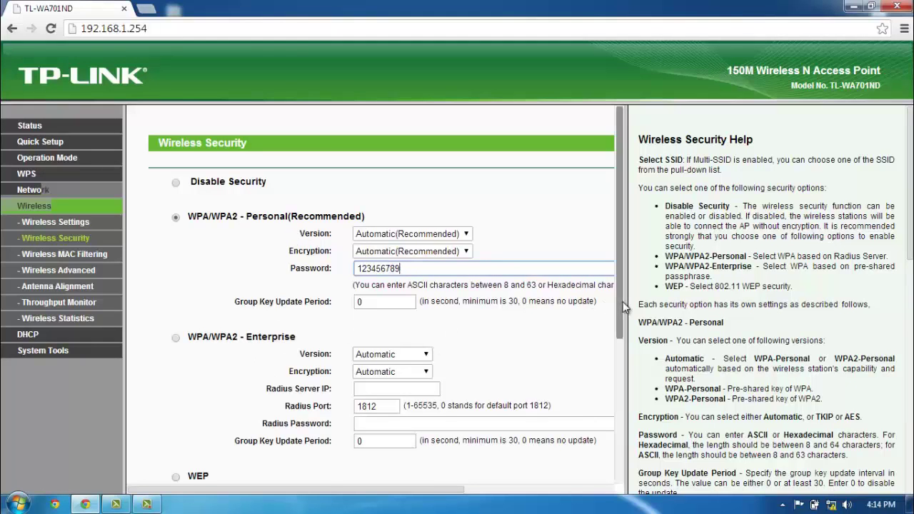
{"action": "left_click_drag", "start_coordinate": [619, 321], "coordinate": [619, 464]}
{"action": "left_click", "coordinate": [366, 454]}
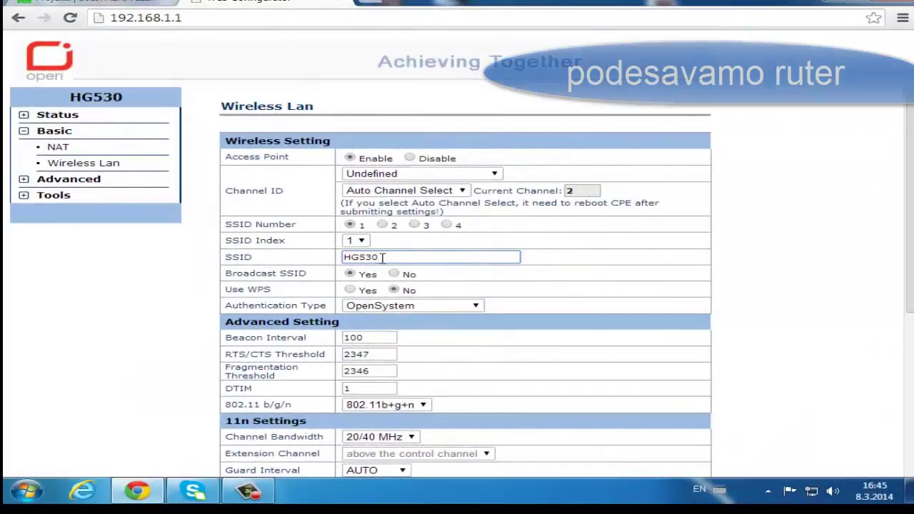
Replace the router's SSID with Ruter
{"action": "left_click", "coordinate": [379, 257]}
{"action": "key", "text": "BackSpace"}
{"action": "key", "text": "BackSpace"}
{"action": "key", "text": "BackSpace"}
{"action": "key", "text": "BackSpace"}
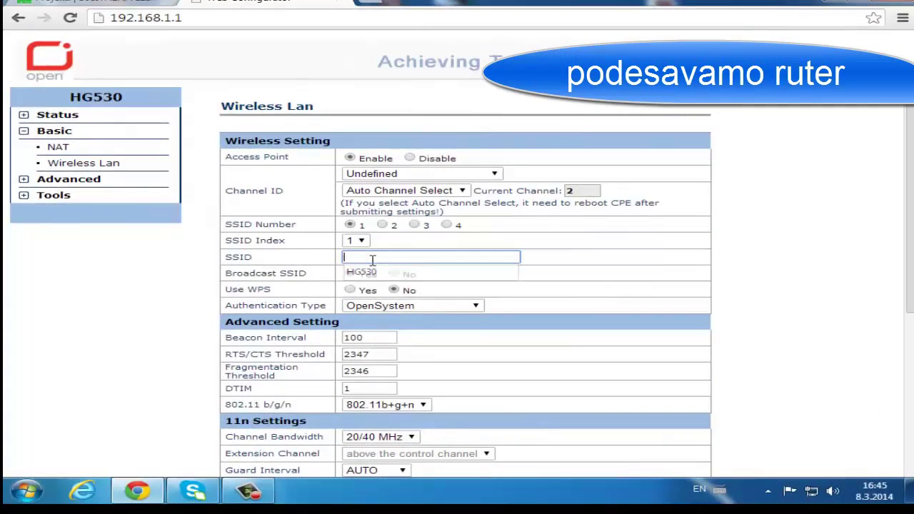
{"action": "type", "text": "Ruter"}
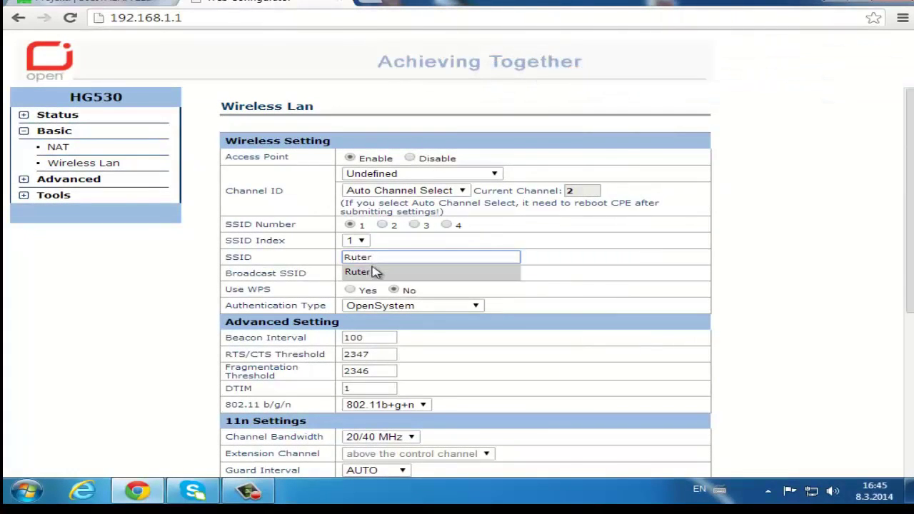
{"action": "left_click", "coordinate": [373, 272]}
Set Channel ID to UNITED STATES, keep 802.11b+g+n mode, and submit
{"action": "left_click", "coordinate": [408, 176]}
{"action": "key", "text": "u"}
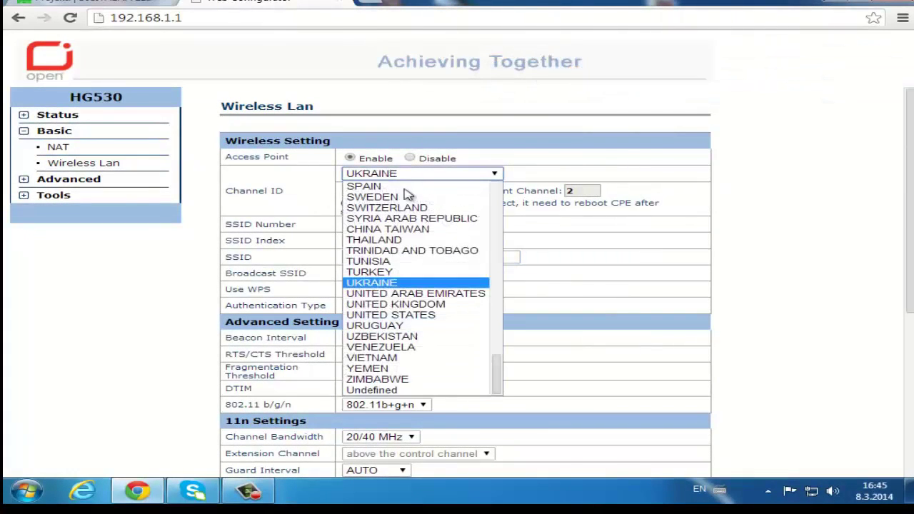
{"action": "left_click", "coordinate": [400, 315]}
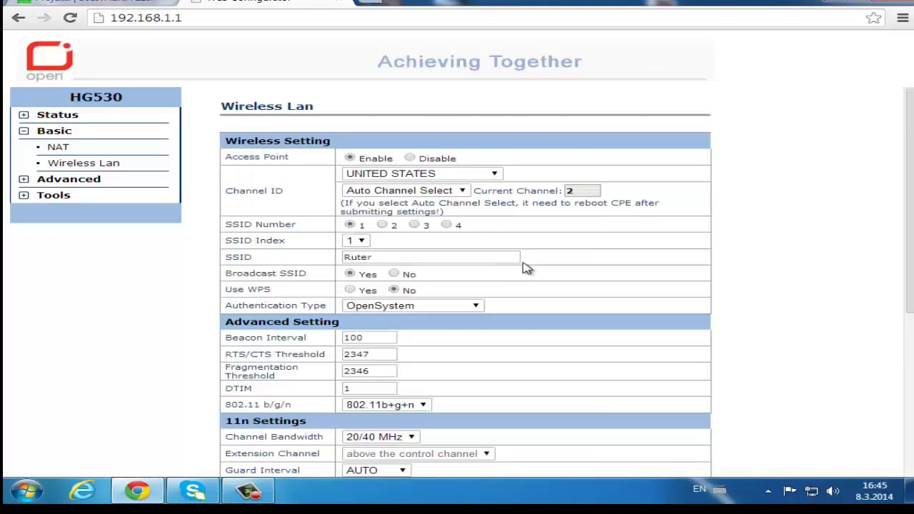
{"action": "scroll", "coordinate": [529, 265], "scroll_direction": "down", "scroll_amount": 1}
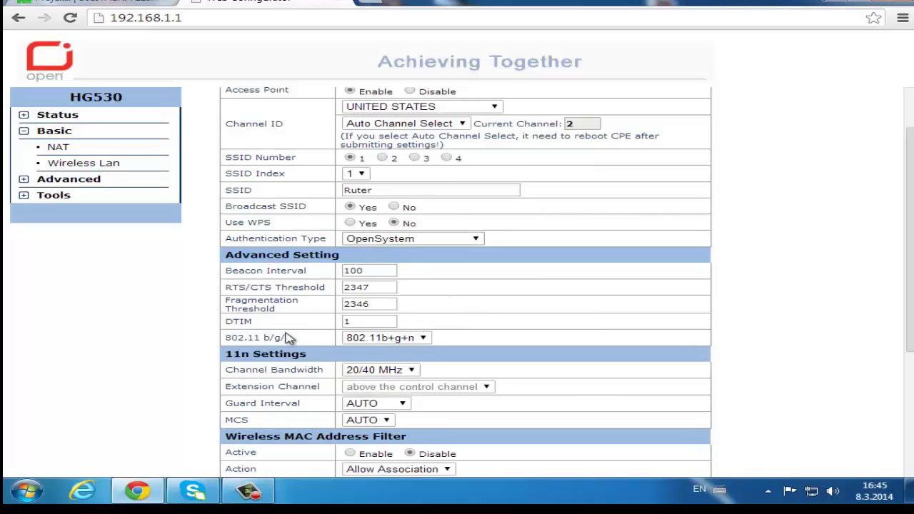
{"action": "left_click", "coordinate": [364, 340]}
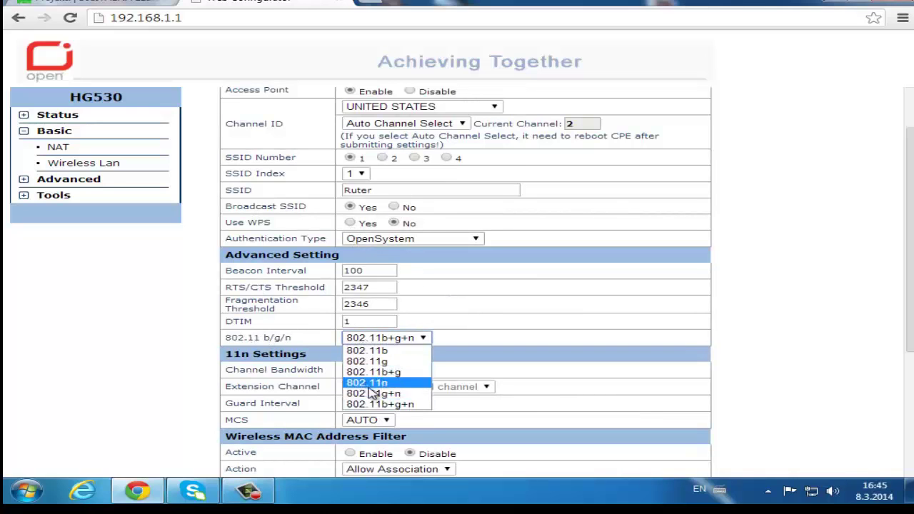
{"action": "left_click", "coordinate": [413, 402]}
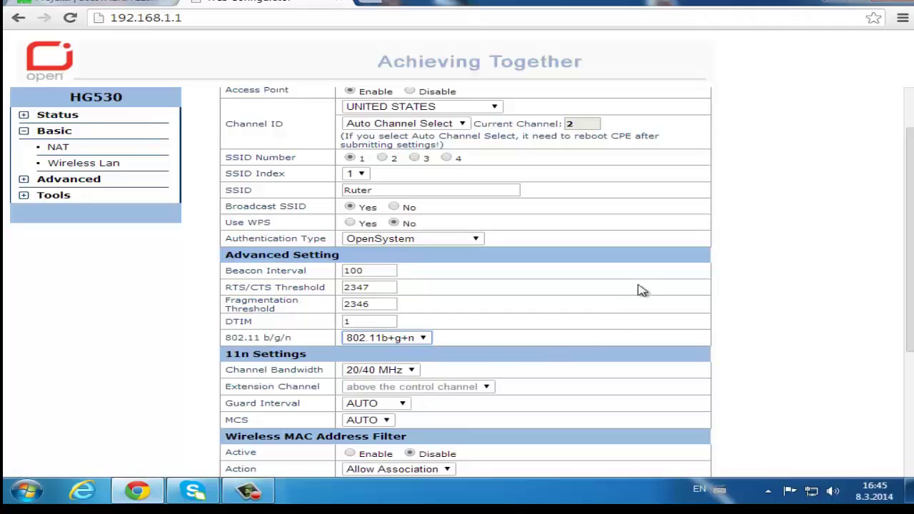
{"action": "scroll", "coordinate": [550, 293], "scroll_direction": "down", "scroll_amount": 3}
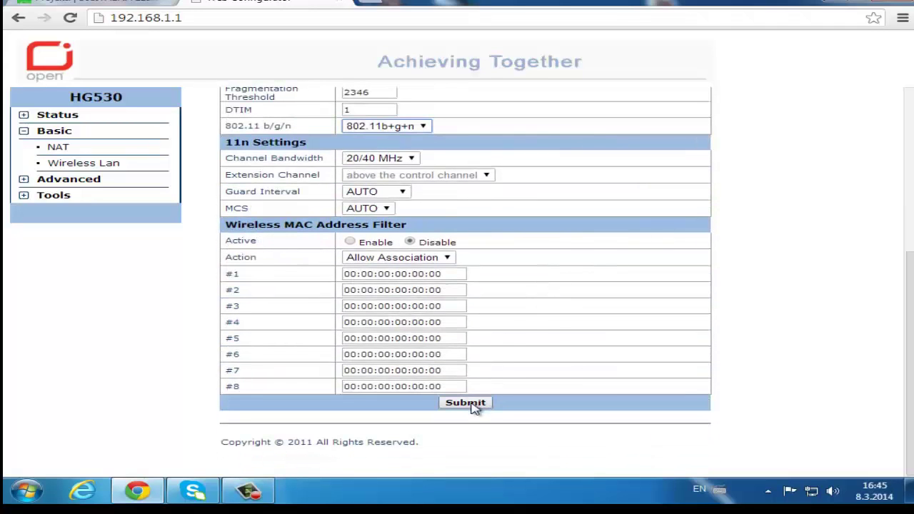
{"action": "left_click", "coordinate": [471, 404]}
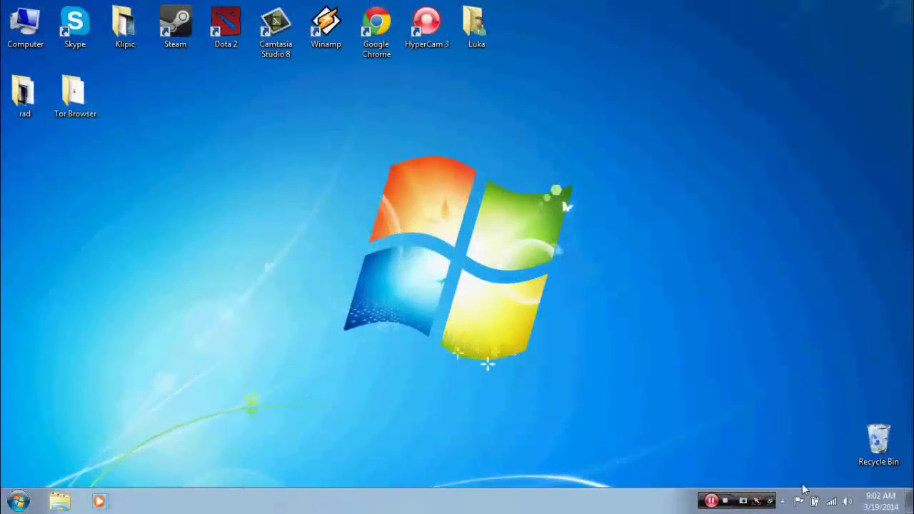
Join the Vezba Wi-Fi network from the tray flyout, entering its security key
{"action": "left_click", "coordinate": [831, 501]}
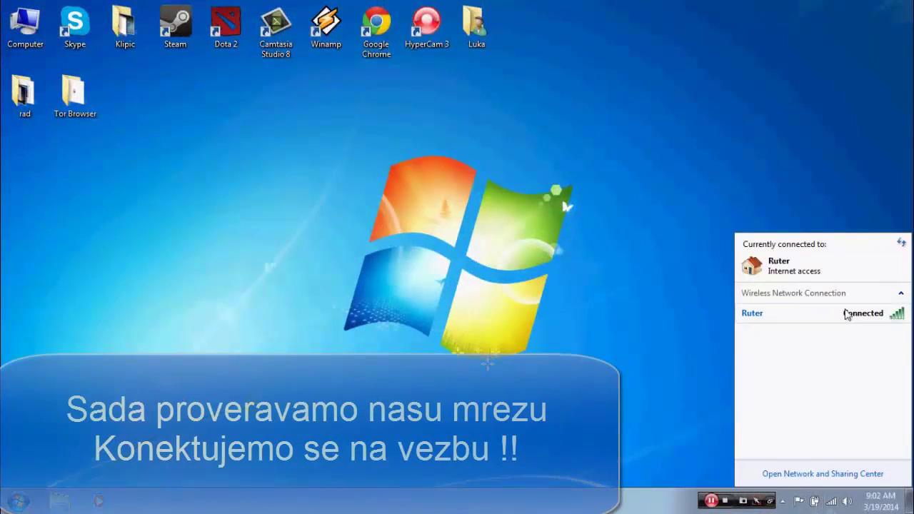
{"action": "left_click", "coordinate": [779, 336]}
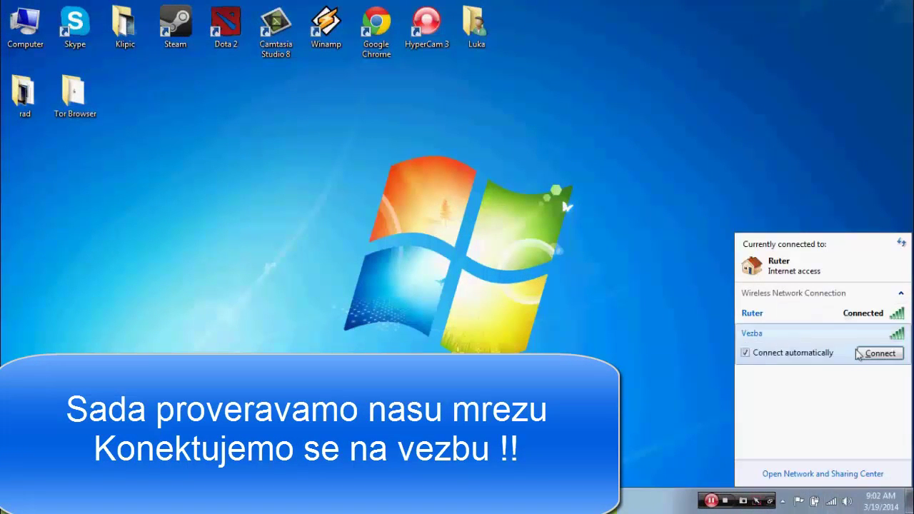
{"action": "left_click", "coordinate": [860, 353]}
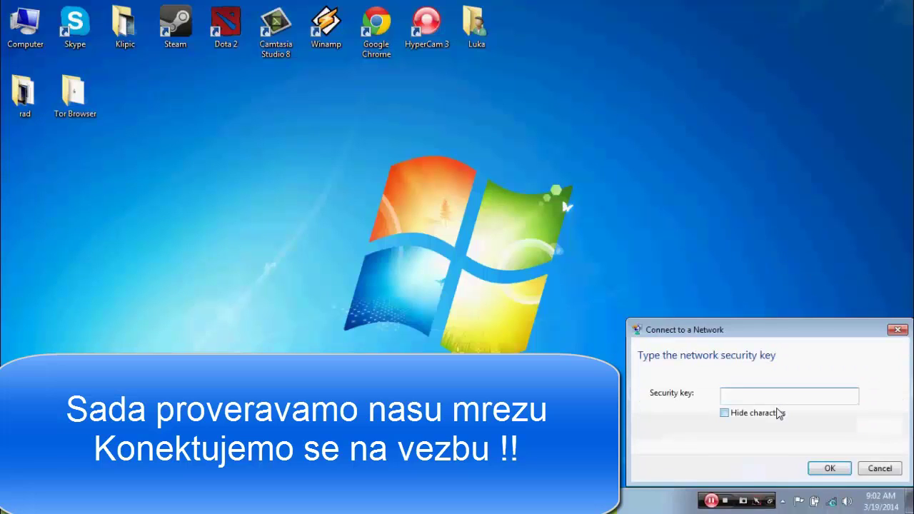
{"action": "type", "text": "123"}
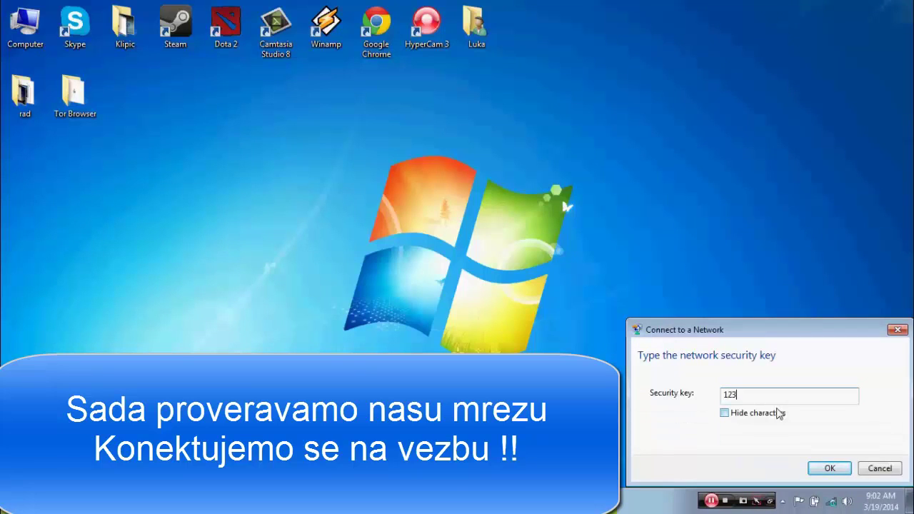
{"action": "type", "text": "456789"}
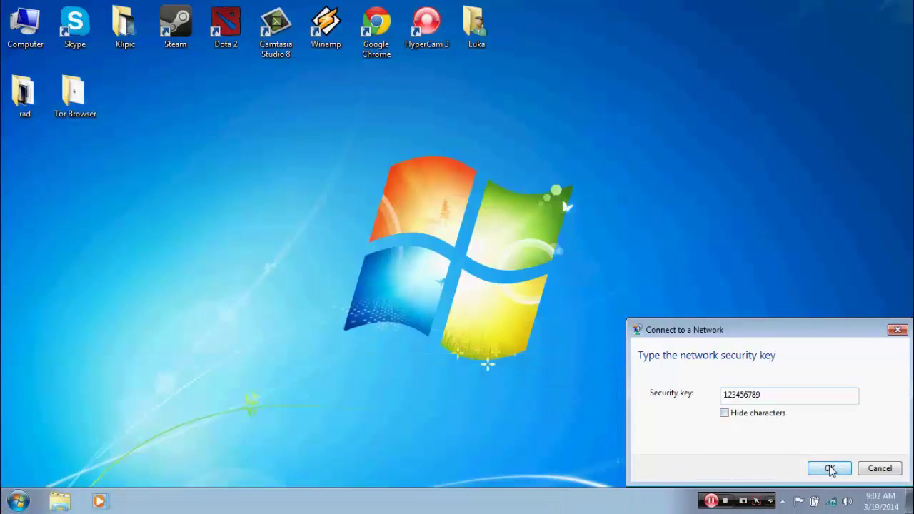
{"action": "left_click", "coordinate": [830, 468]}
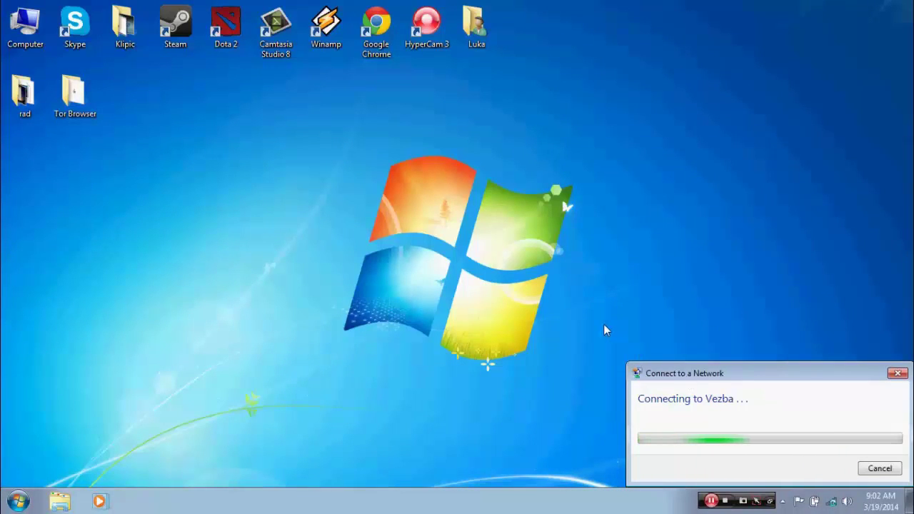